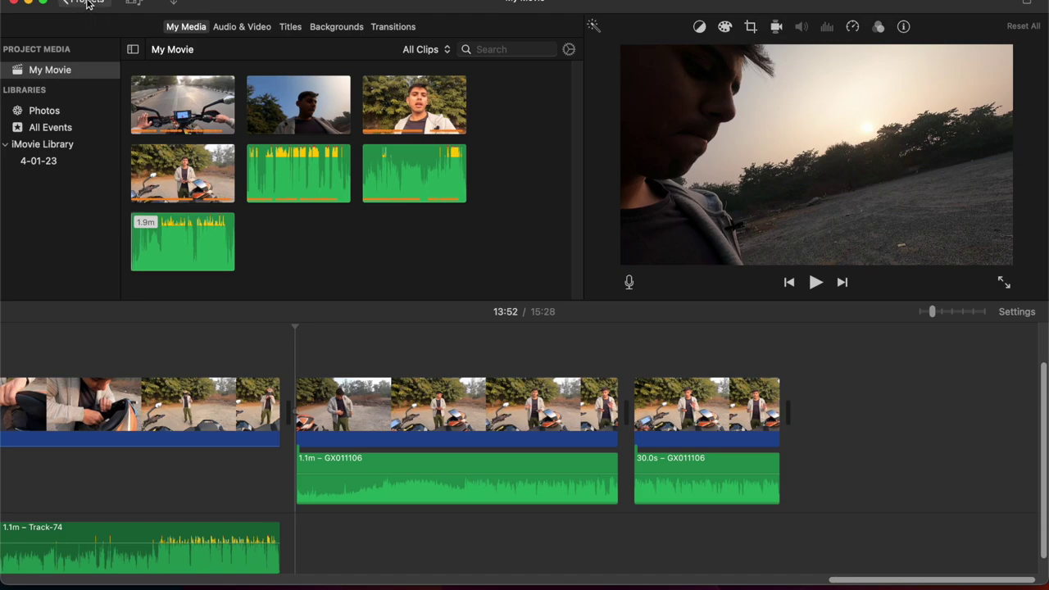
Open the My Movie 1 project and set up a file export with Audio Only format and MP3 file format
double_click(364, 216)
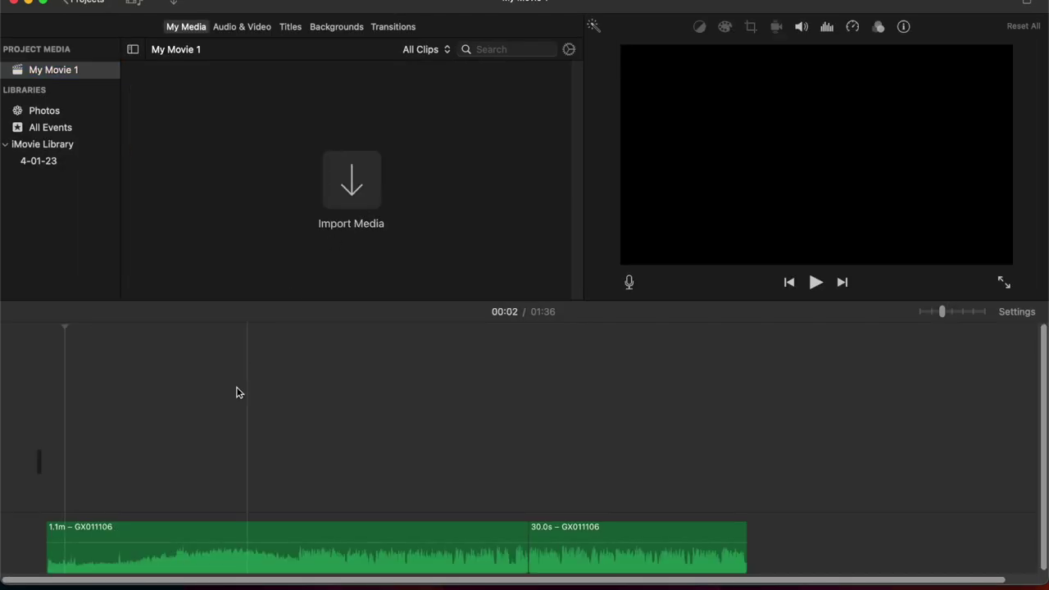
left_click(1019, 4)
left_click(999, 106)
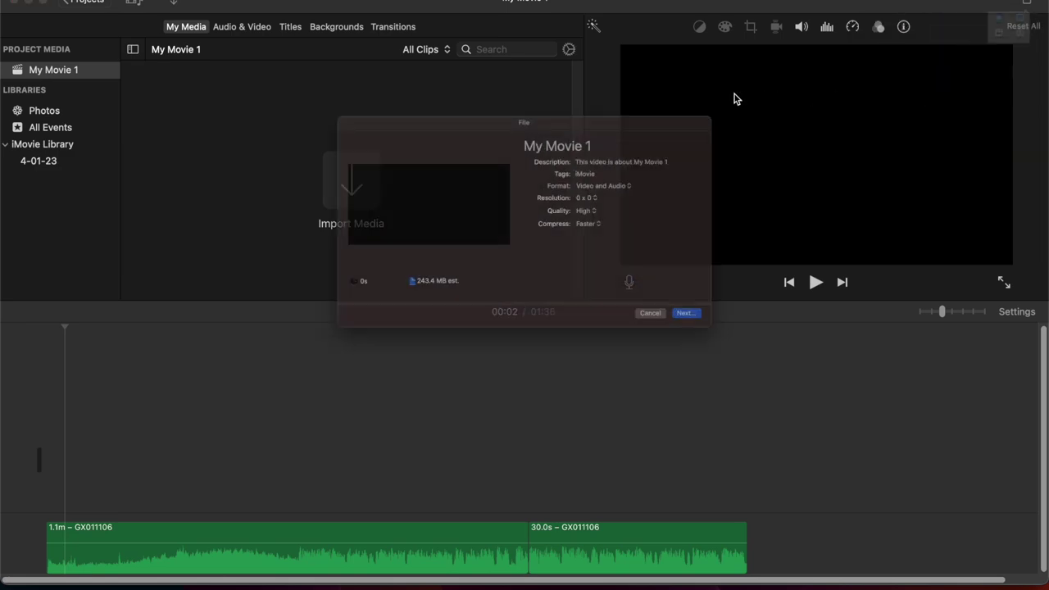
left_click(644, 175)
left_click(632, 185)
left_click(620, 190)
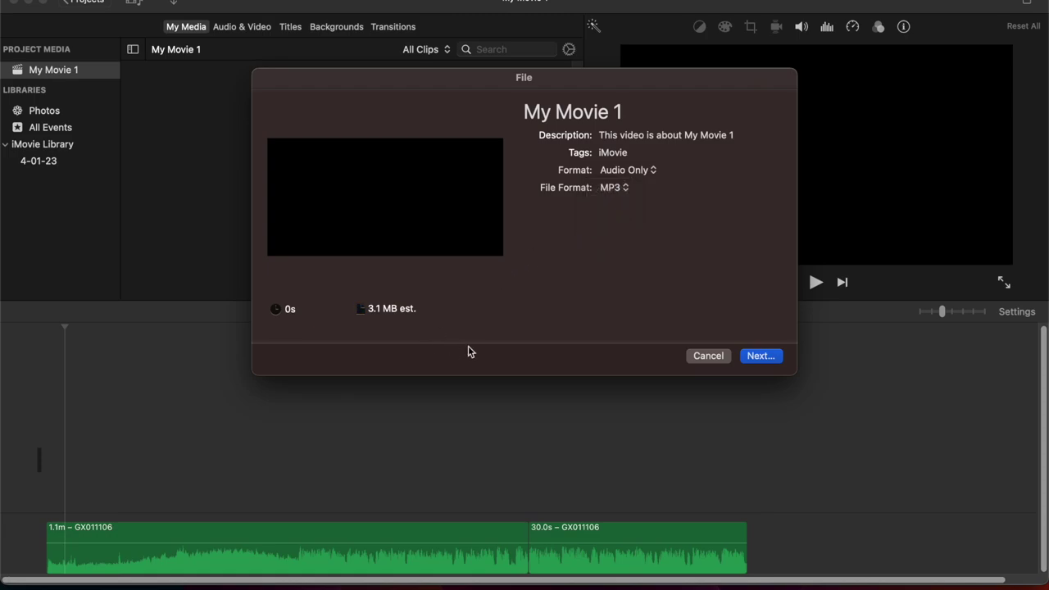
Save the audio export to the Desktop under the name 1
left_click(761, 356)
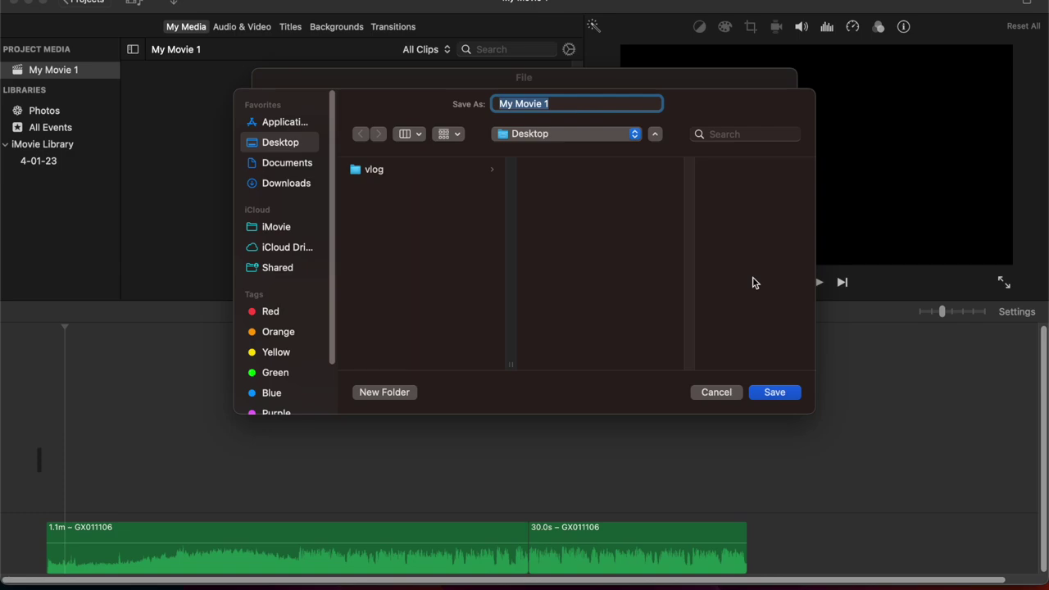
type("1")
key("Return")
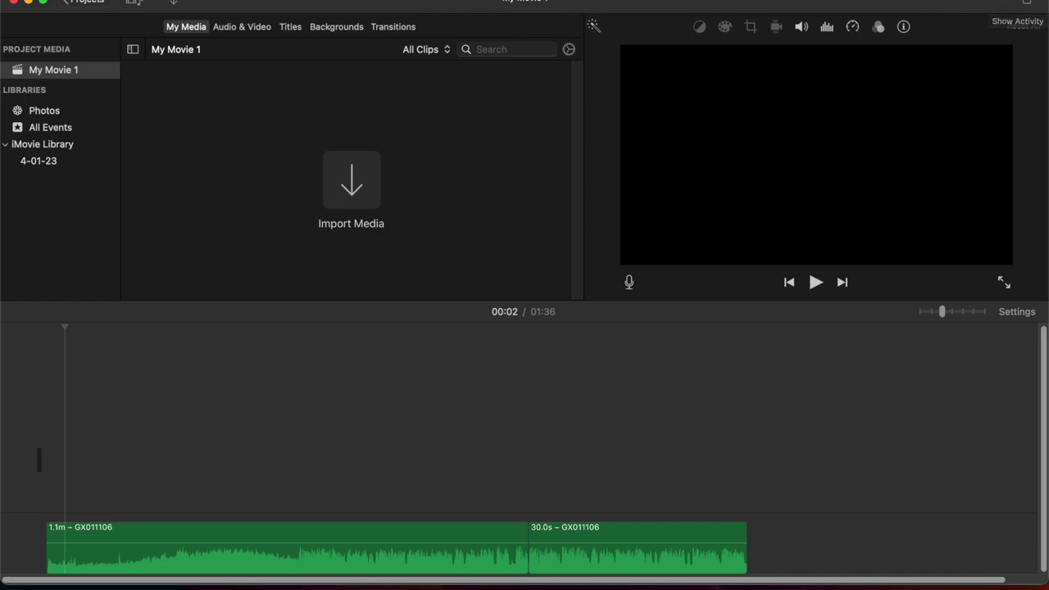
Minimize the iMovie window and import 1.mp3 from the desktop into the empty Audacity project
left_click(33, 2)
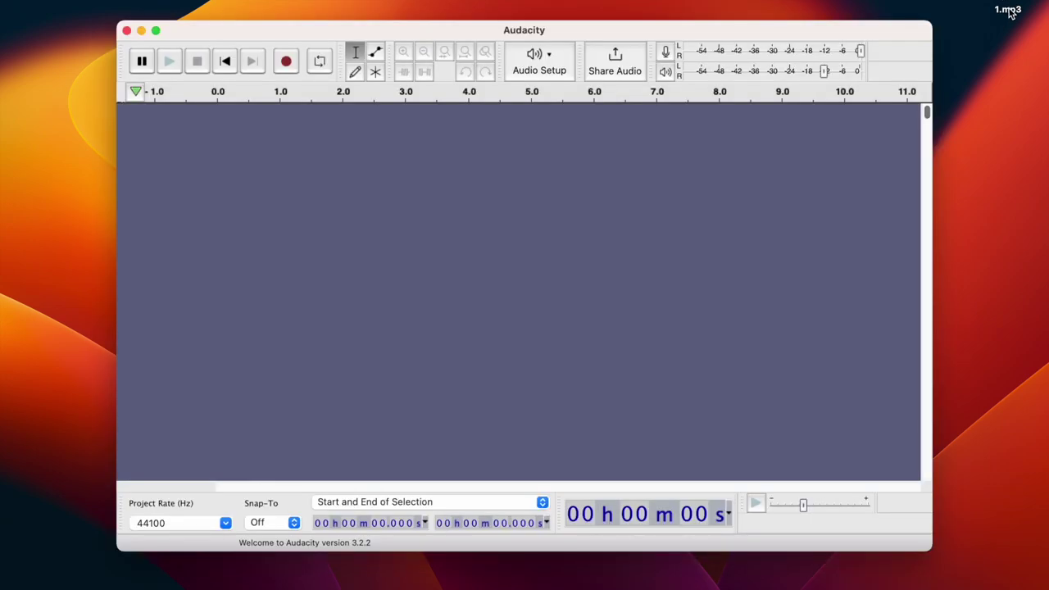
left_click_drag(1010, 11, 483, 186)
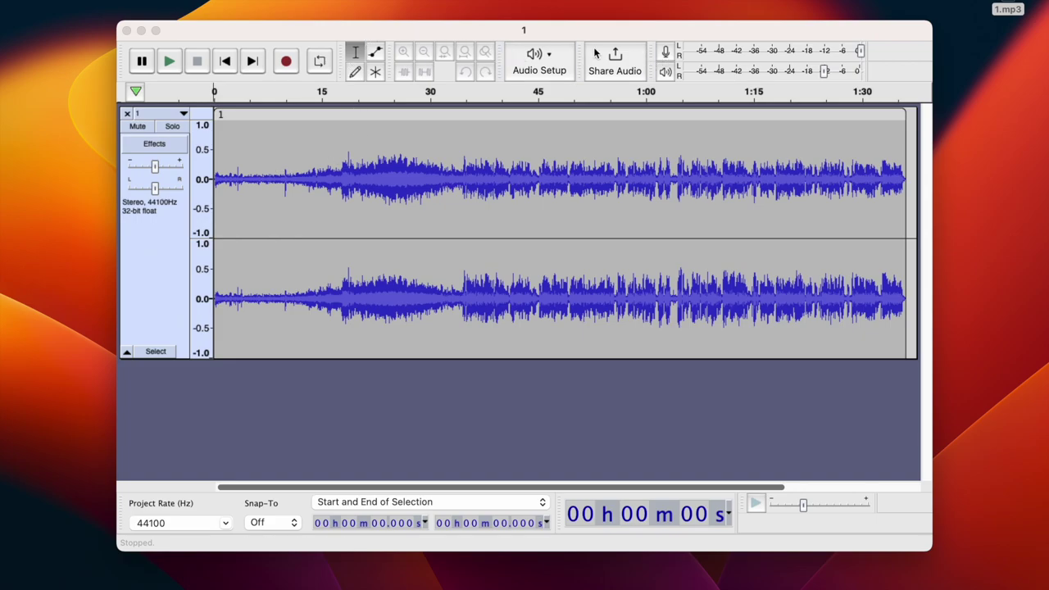
Listen to the imported track from about 34 seconds to check the speech against the background noise
left_click(390, 164)
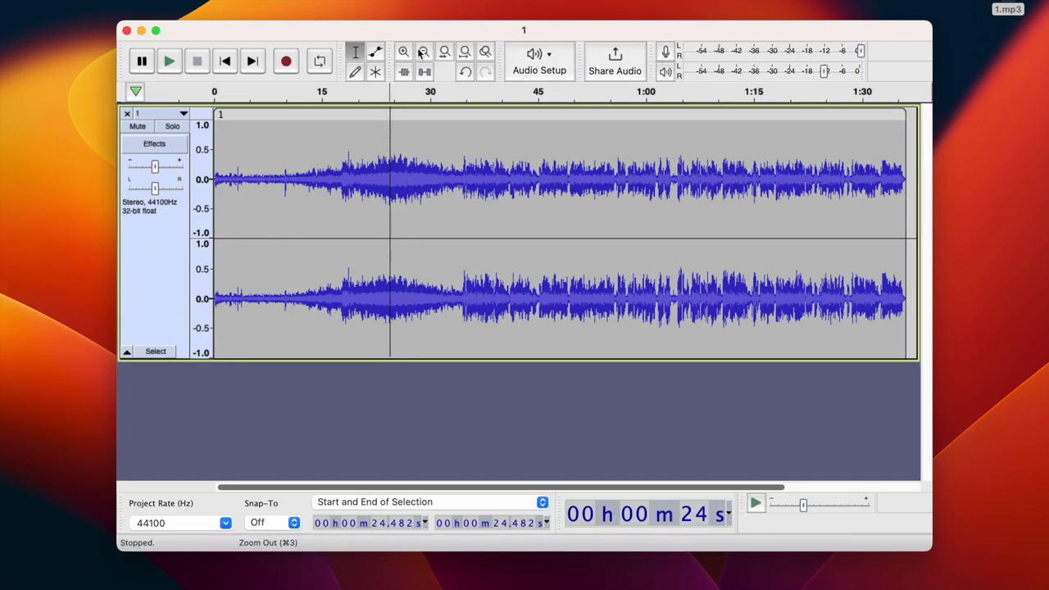
left_click(404, 52)
left_click(705, 152)
key("space")
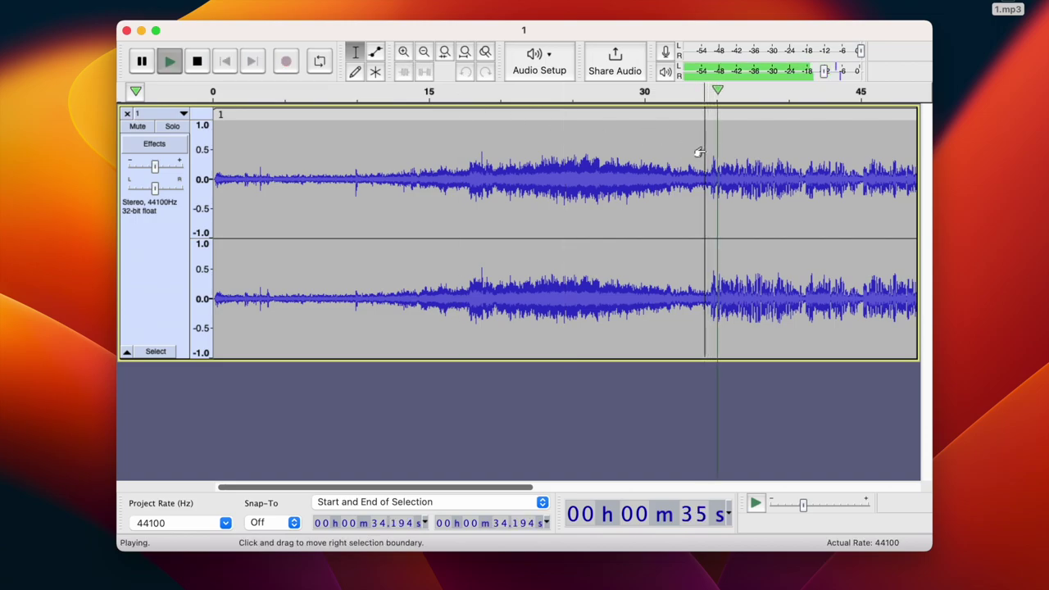
left_click(454, 134)
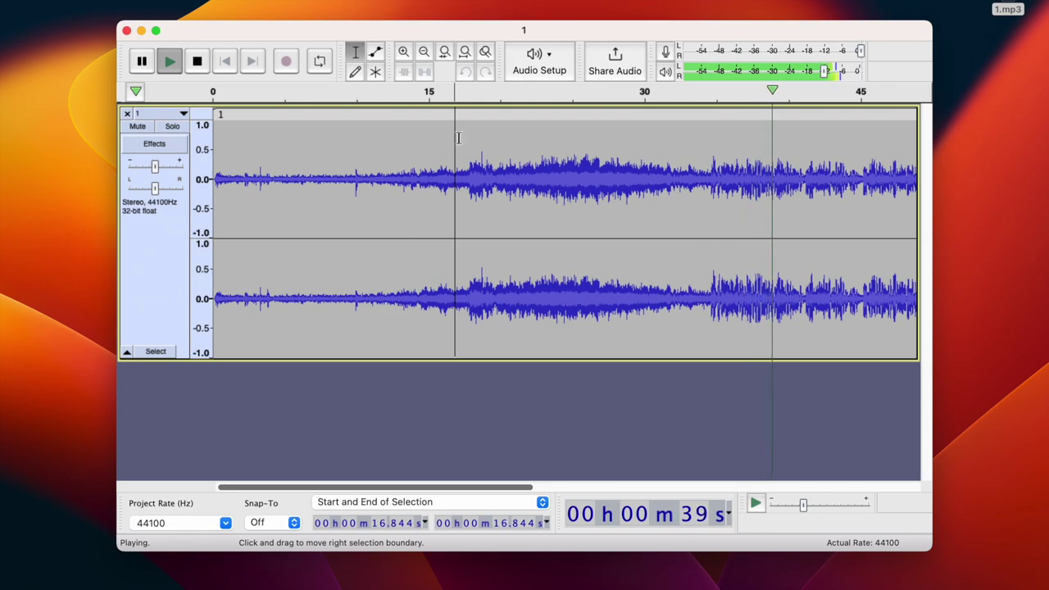
key("space")
Select the track's opening from 0 to about 17 seconds and capture it as the Noise Reduction noise profile
left_click(459, 140)
left_click_drag(454, 141, 200, 156)
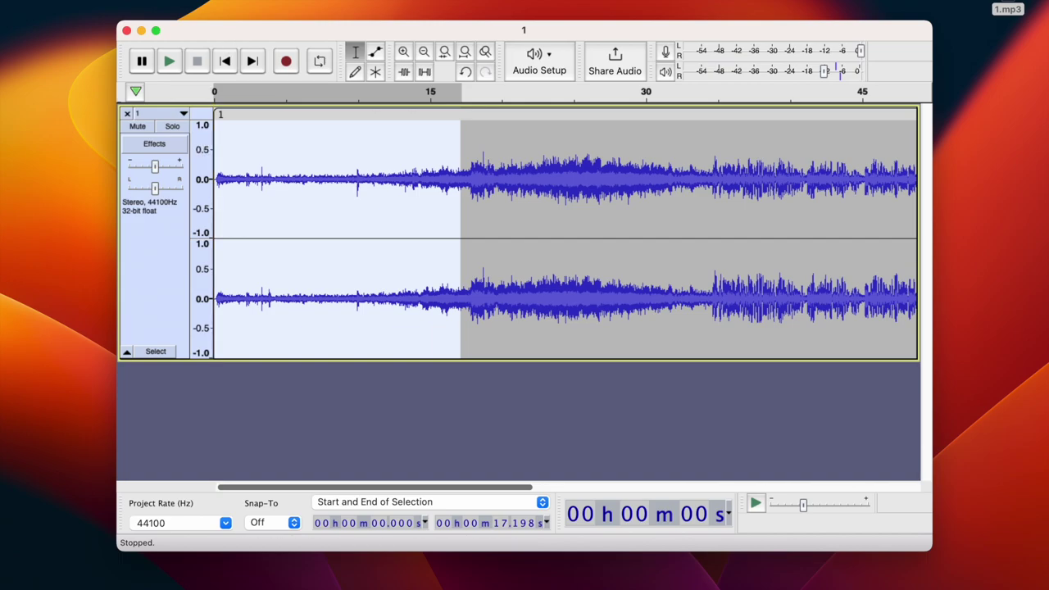
left_click(402, 0)
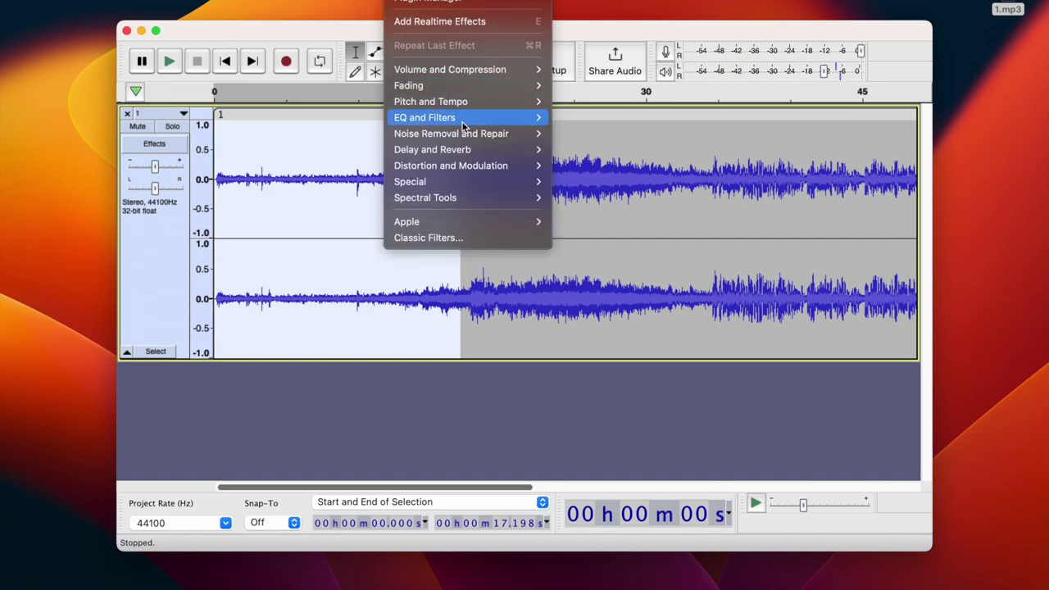
mouse_move(493, 140)
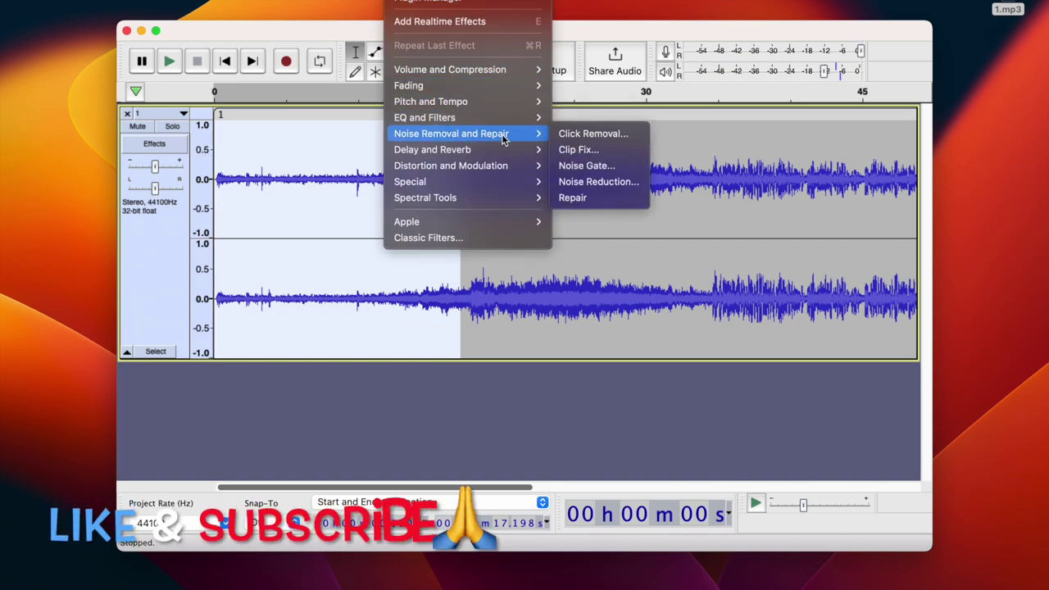
left_click(597, 181)
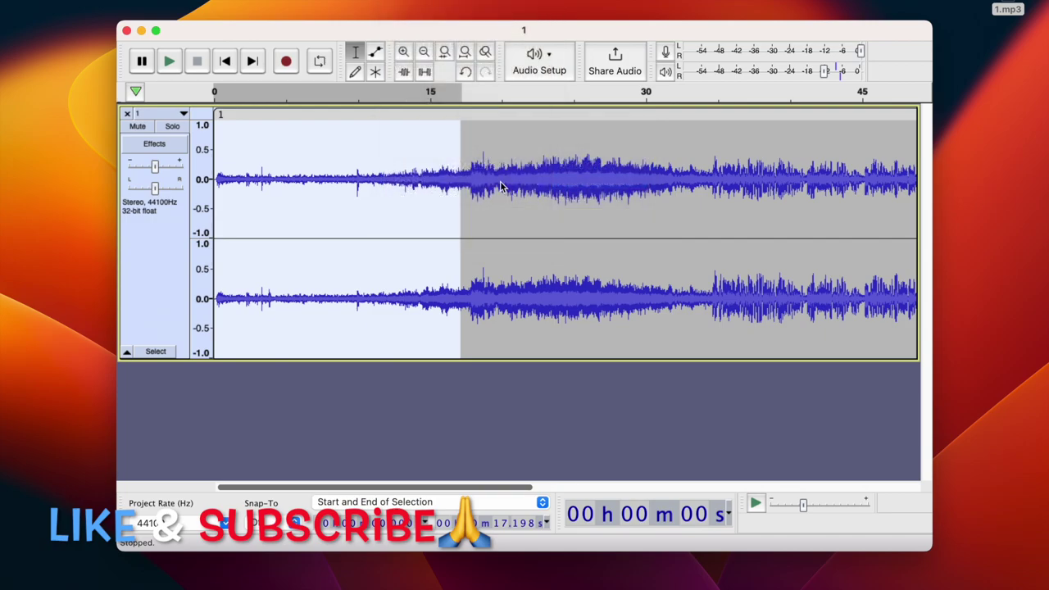
left_click(532, 220)
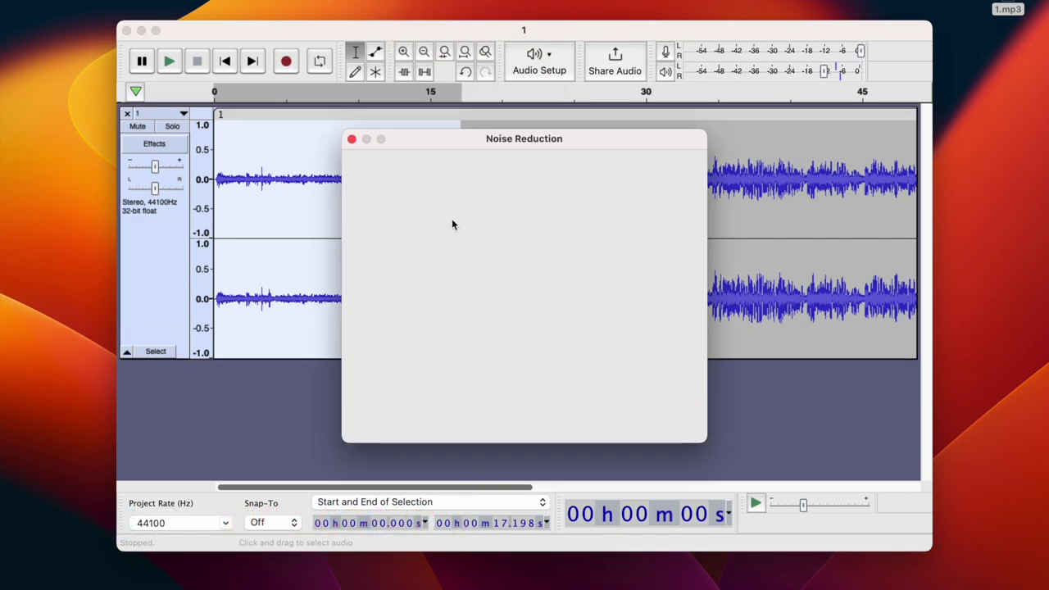
Apply Noise Reduction to the entire track with 12 dB reduction, sensitivity 6.00 and 3 frequency smoothing bands
left_click(401, 198)
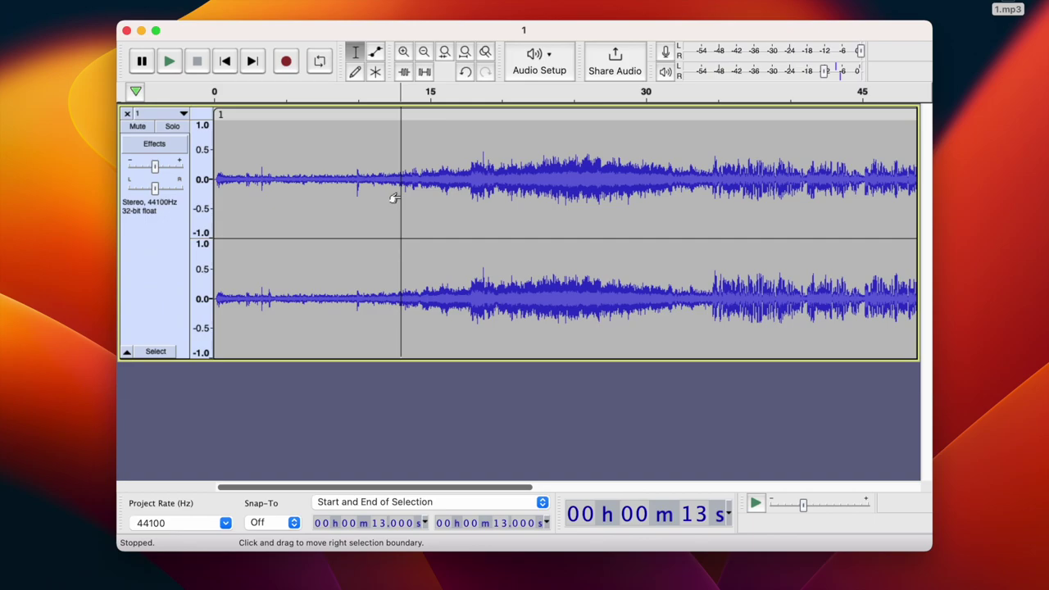
key("super+a")
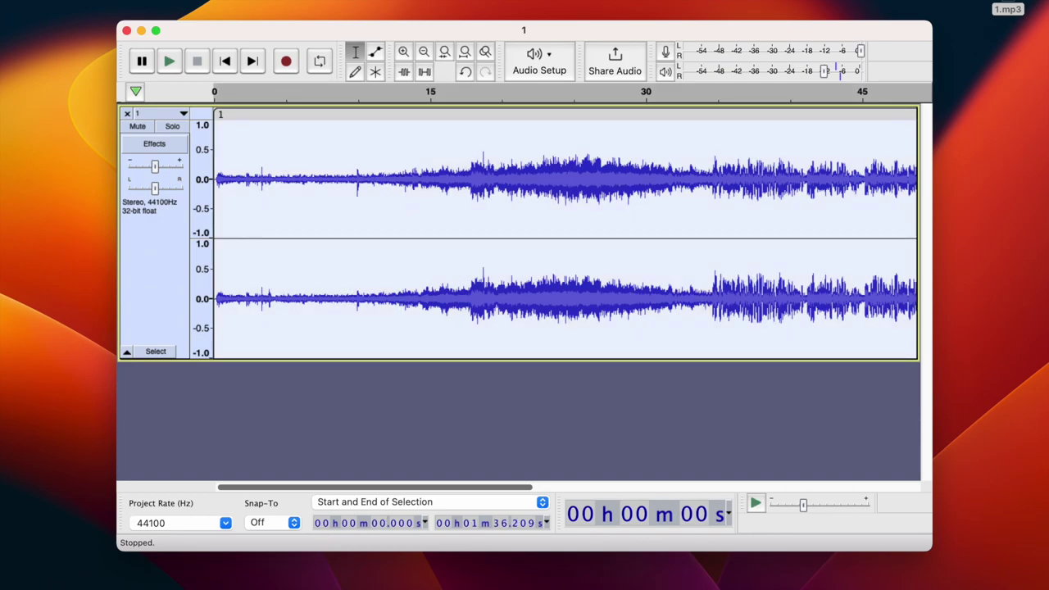
left_click(404, 1)
mouse_move(516, 168)
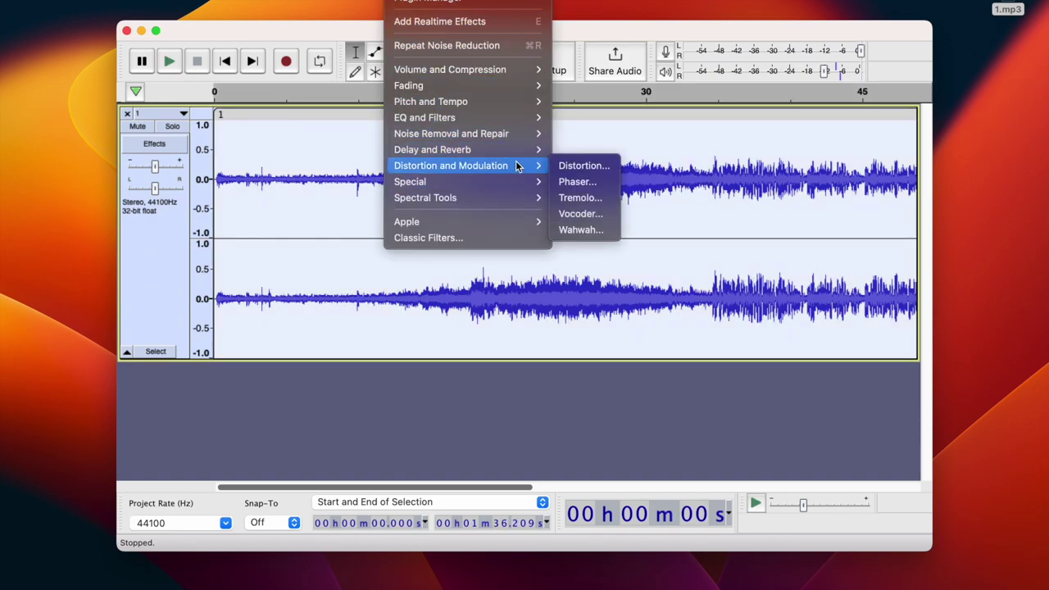
mouse_move(525, 134)
left_click(587, 182)
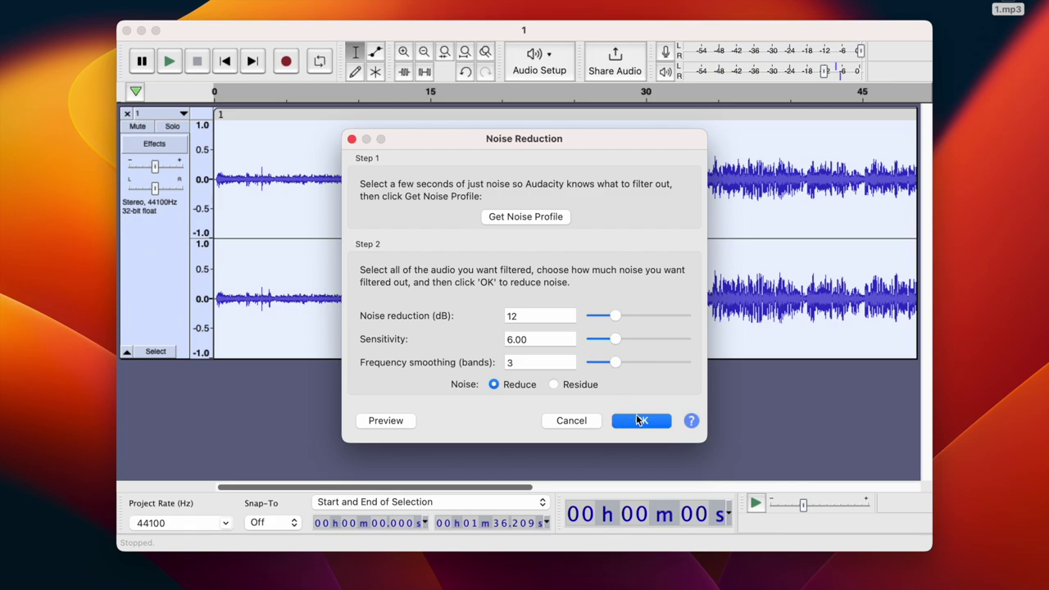
left_click(640, 420)
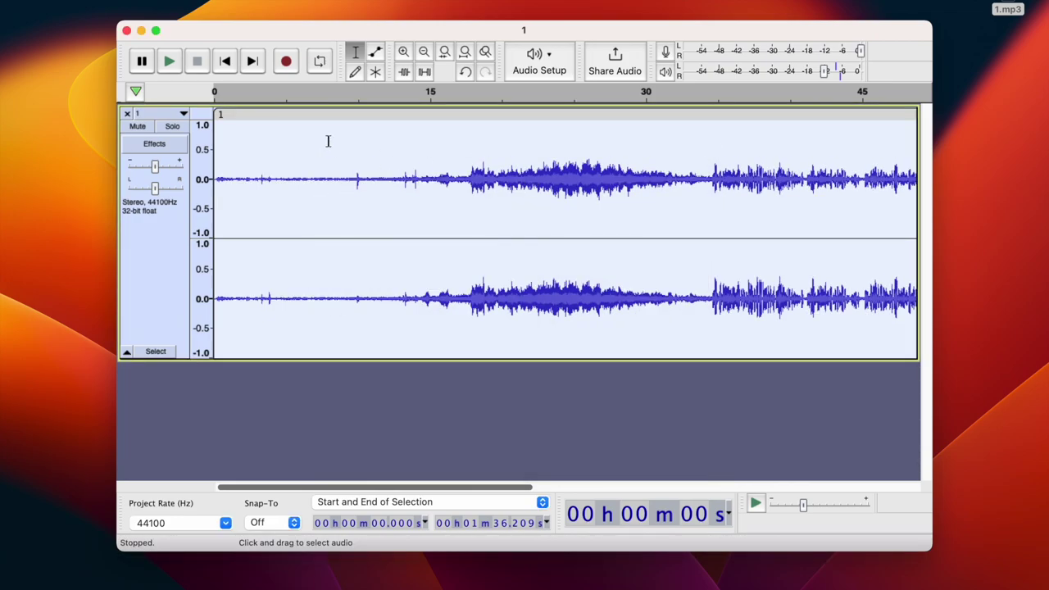
Export the cleaned audio as MP3, replacing 1.mp3 on the Desktop, keep the metadata tags as they are, and close the project
left_click(103, 0)
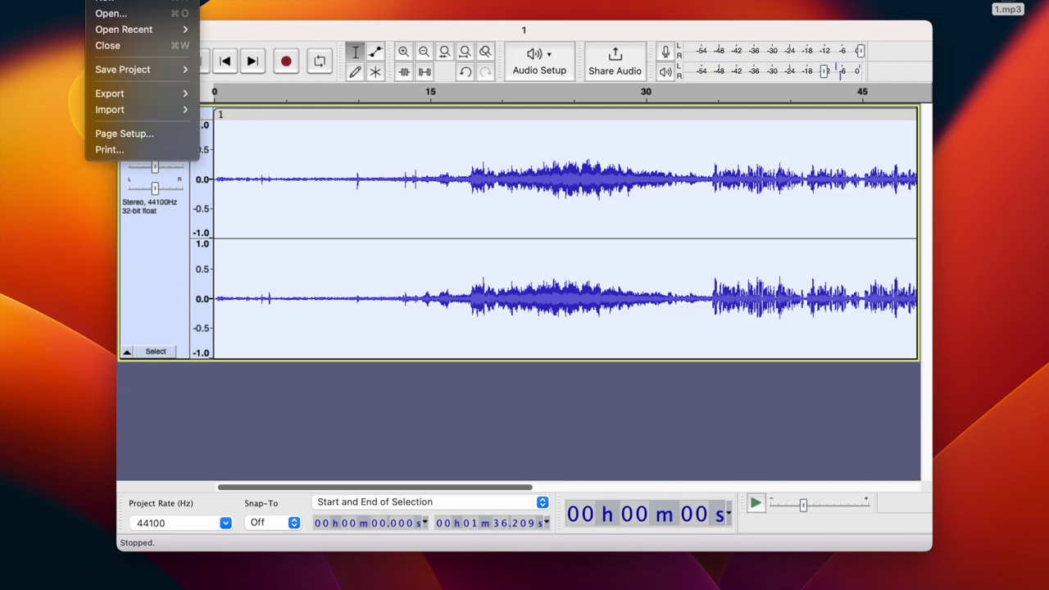
mouse_move(155, 20)
mouse_move(166, 95)
left_click(249, 97)
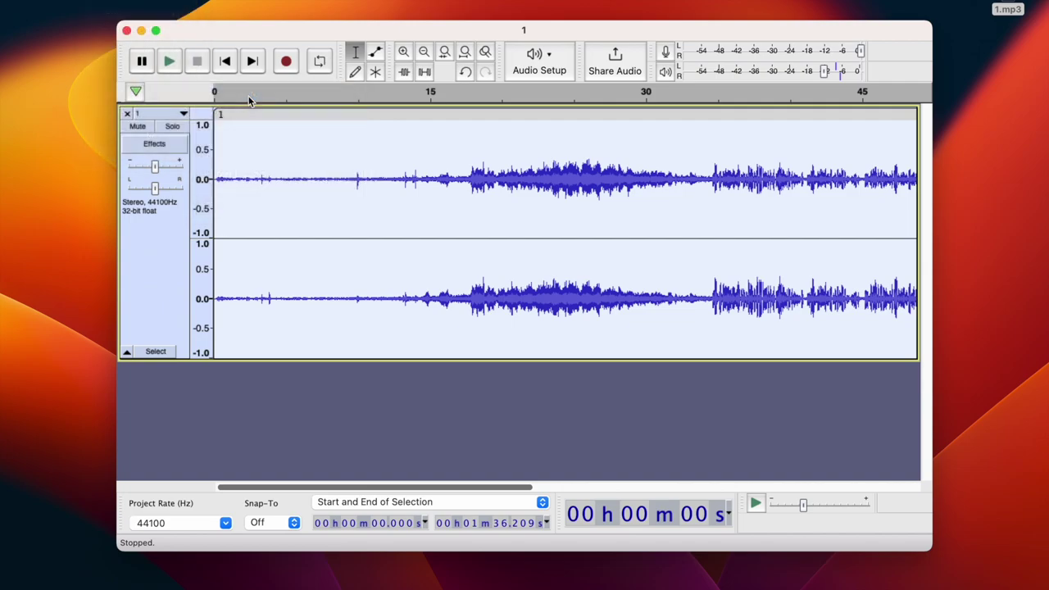
left_click(682, 368)
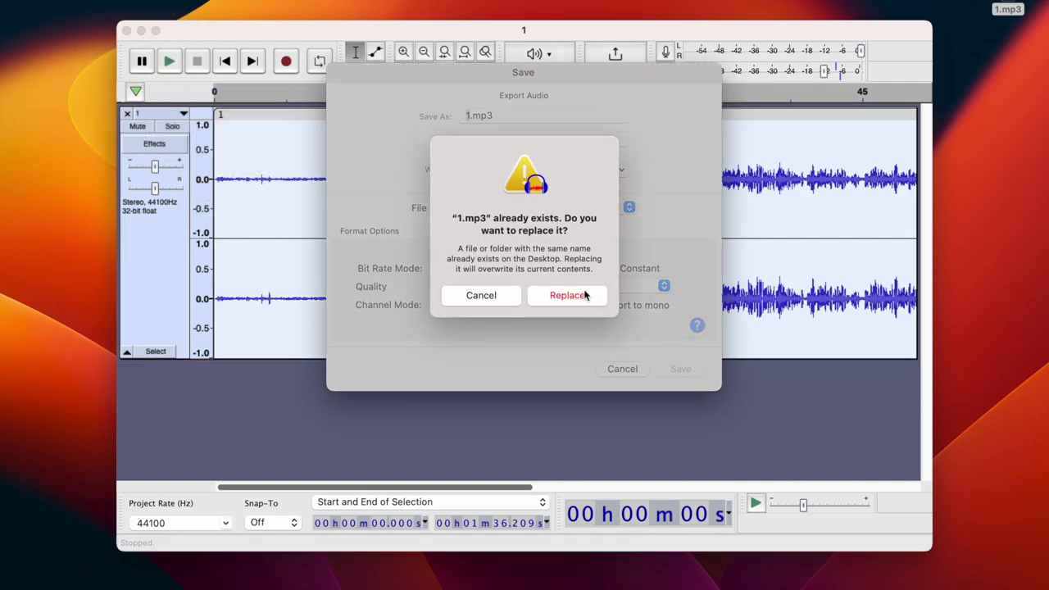
left_click(580, 296)
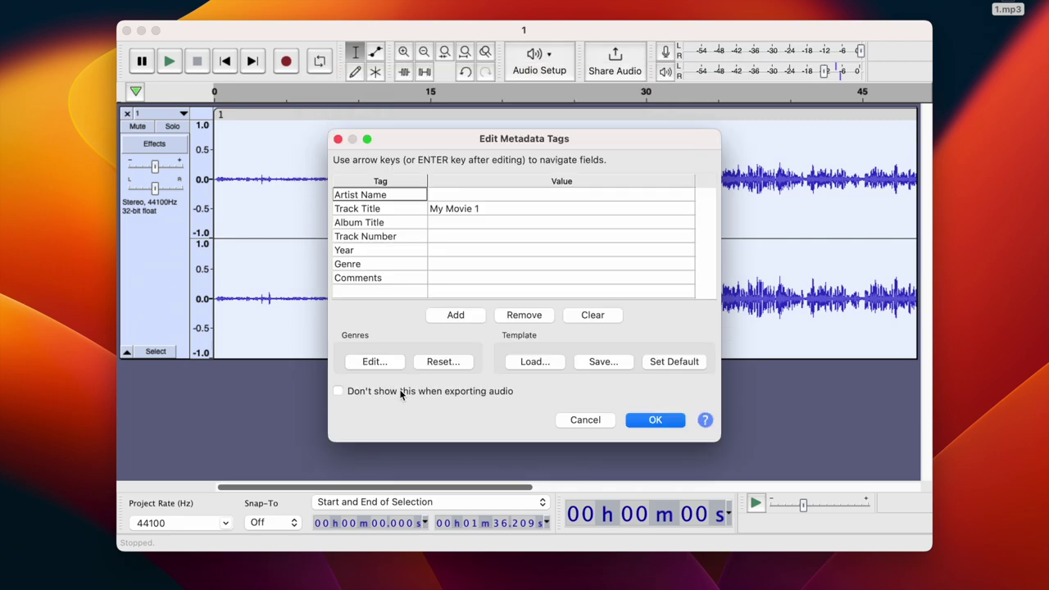
left_click(635, 421)
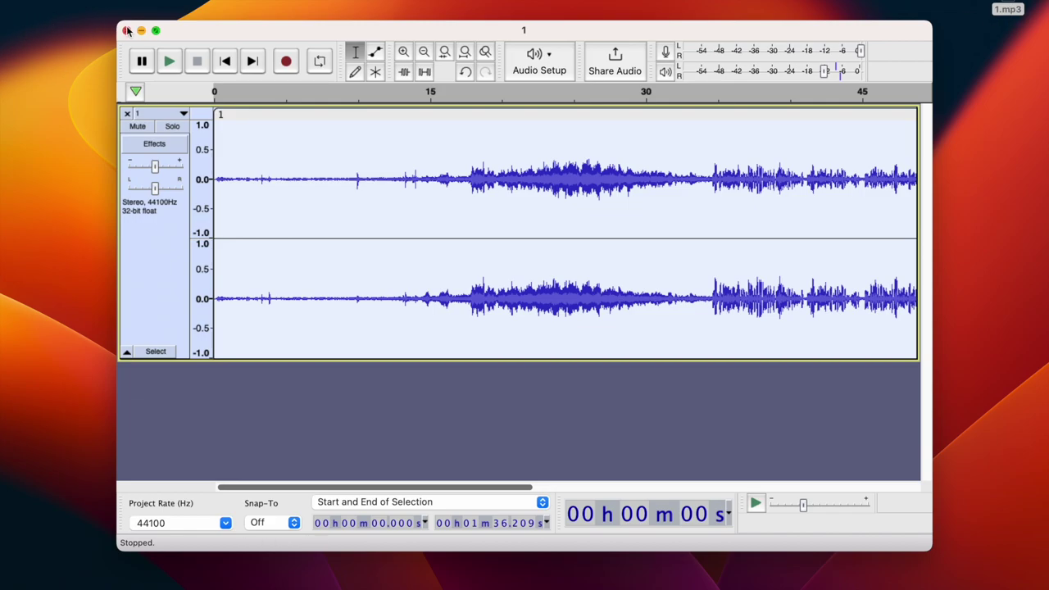
left_click(127, 30)
left_click(520, 246)
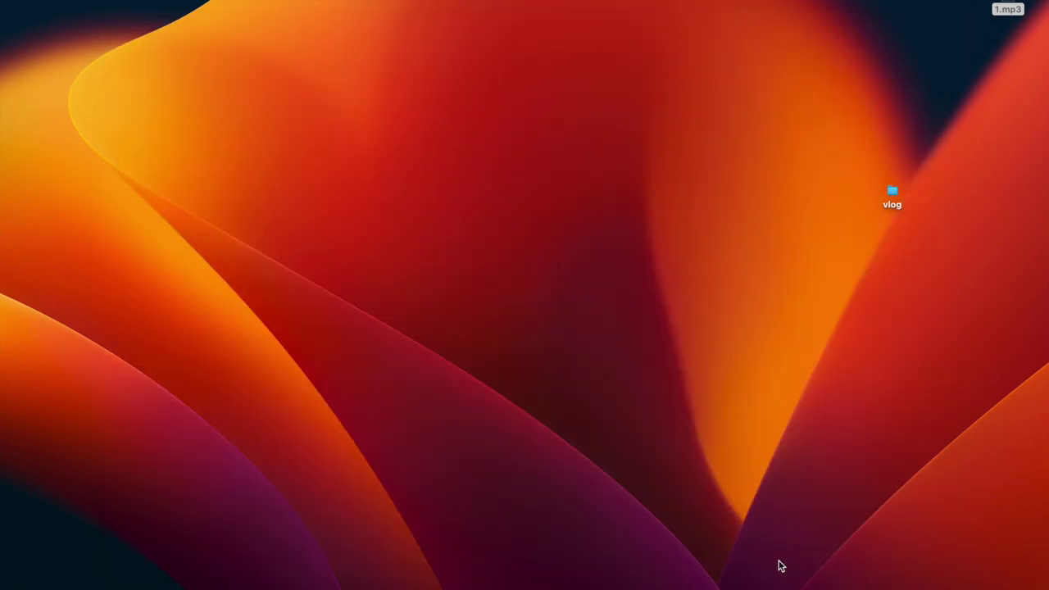
Switch to iMovie and import 1.mp3 from the Desktop into the My Movie 1 project media
left_click(733, 583)
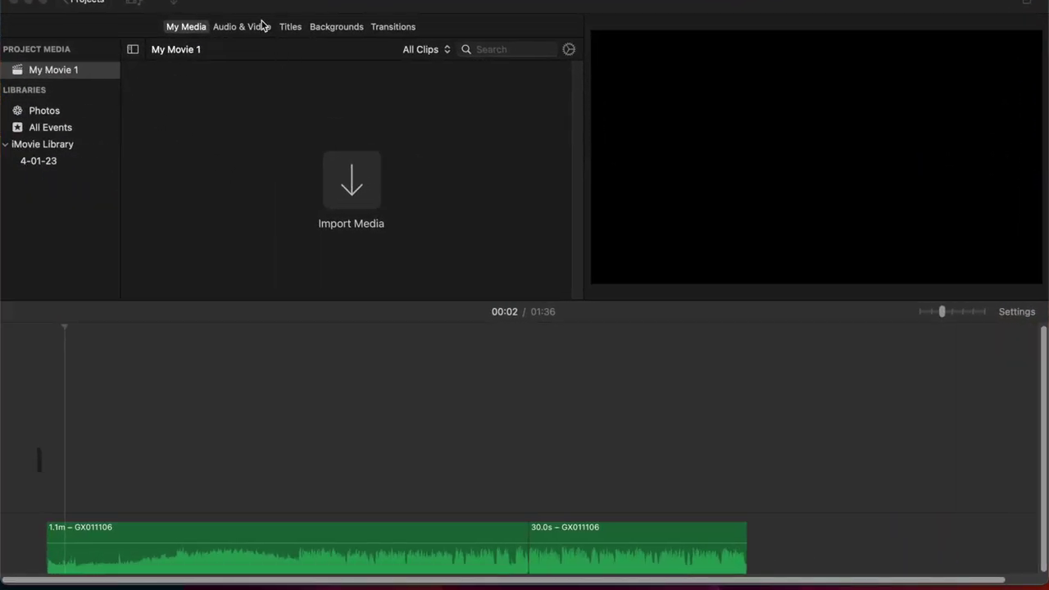
left_click(244, 8)
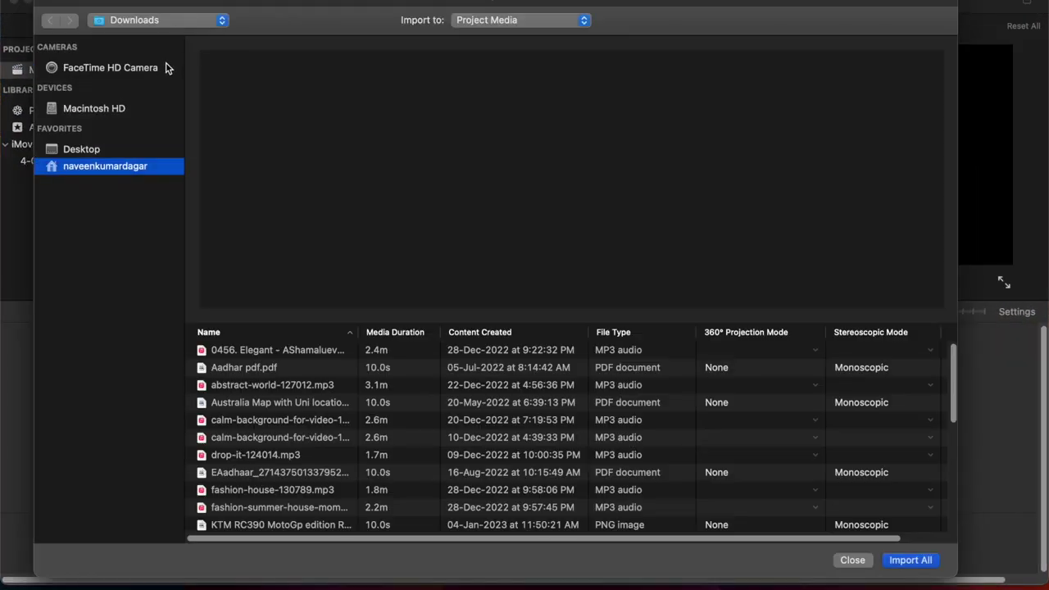
left_click(98, 147)
left_click(245, 350)
left_click(901, 559)
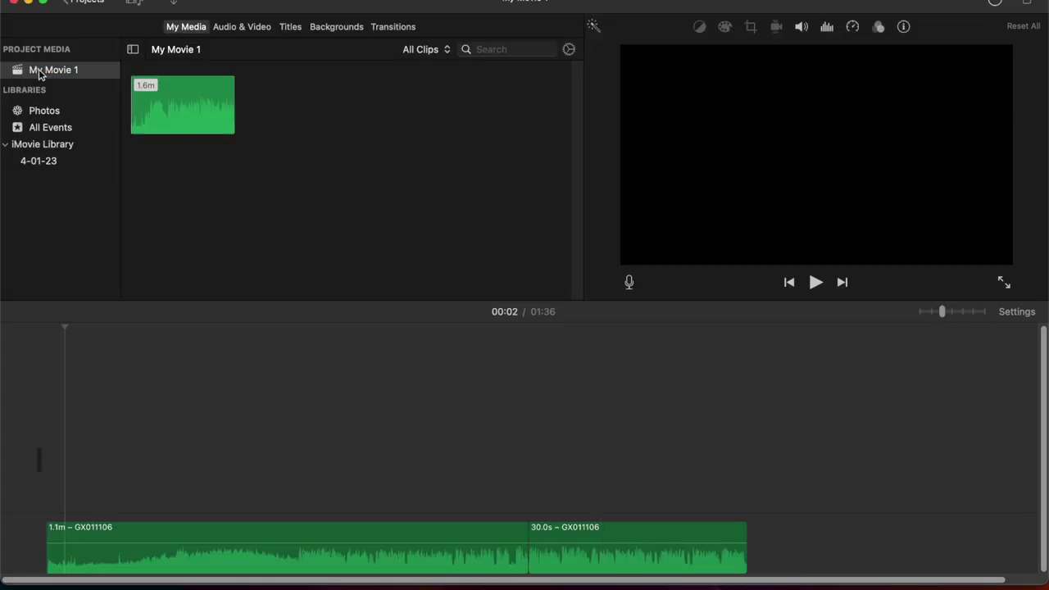
Open the My Movie project and import 1.mp3 from the Desktop into its project media
left_click(79, 5)
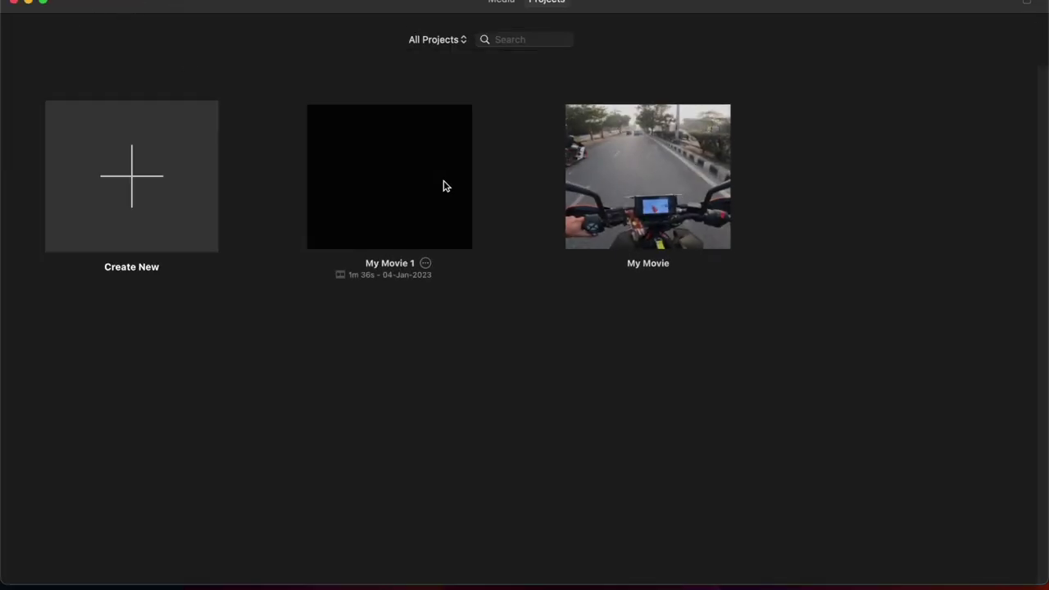
left_click(602, 174)
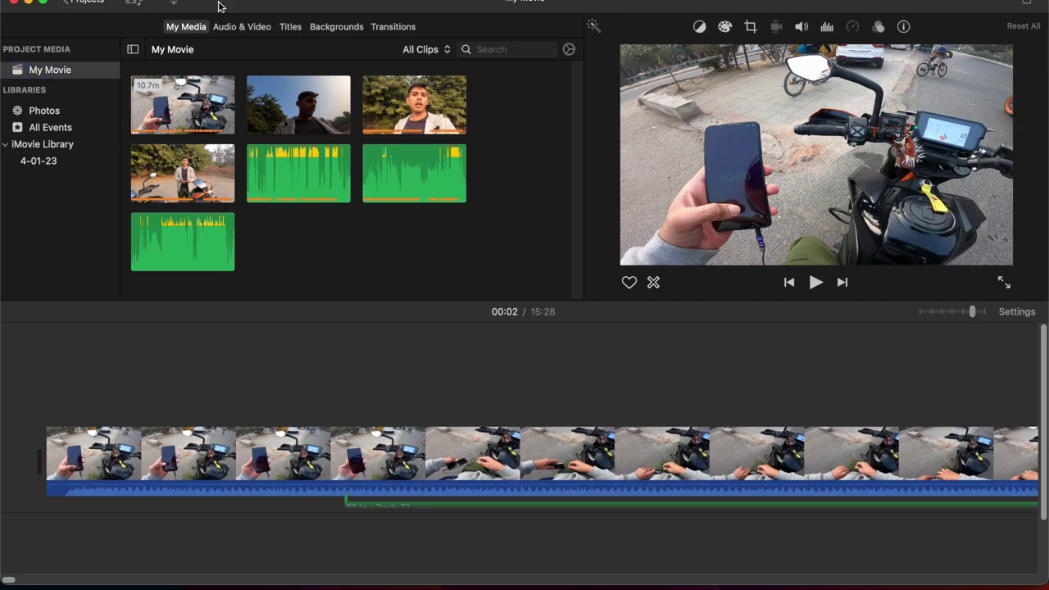
left_click(178, 1)
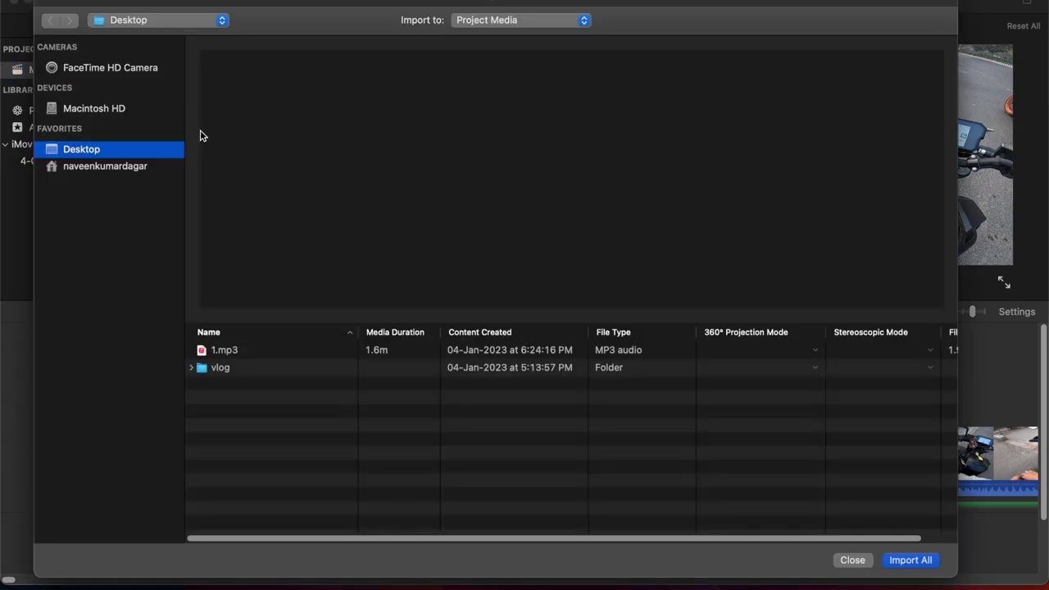
left_click(220, 353)
left_click(905, 562)
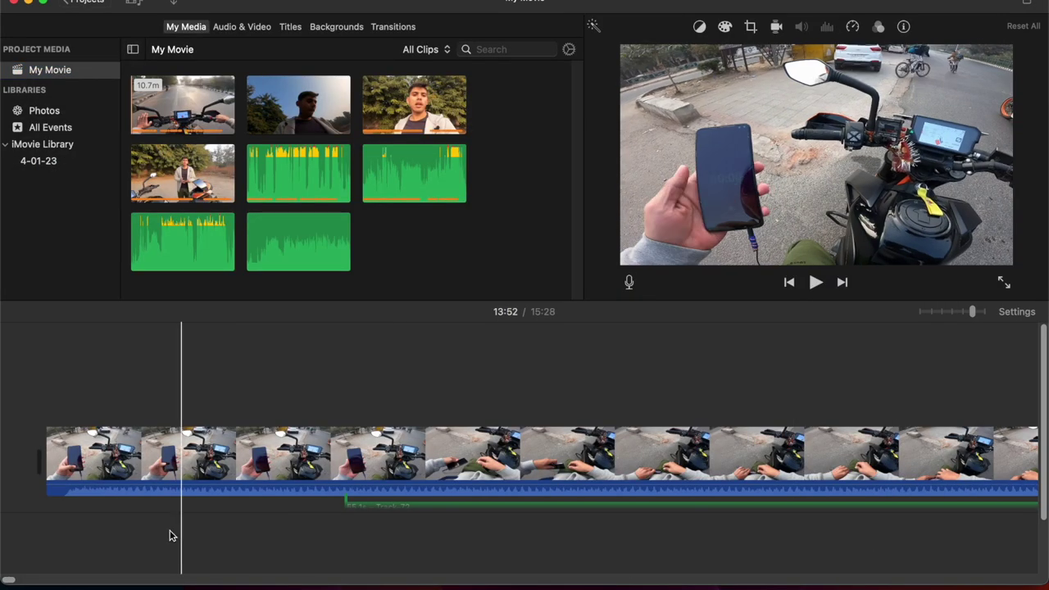
Place the cleaned audio 1 on the background music track, starting beneath the second-to-last video clip
left_click_drag(15, 583, 1034, 580)
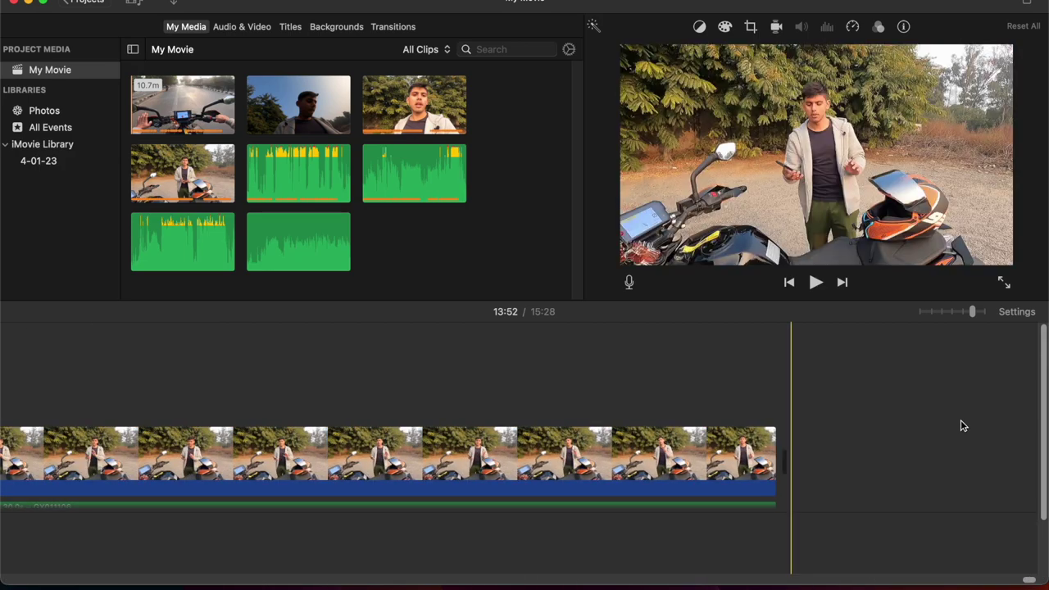
left_click(931, 312)
left_click_drag(984, 581, 338, 579)
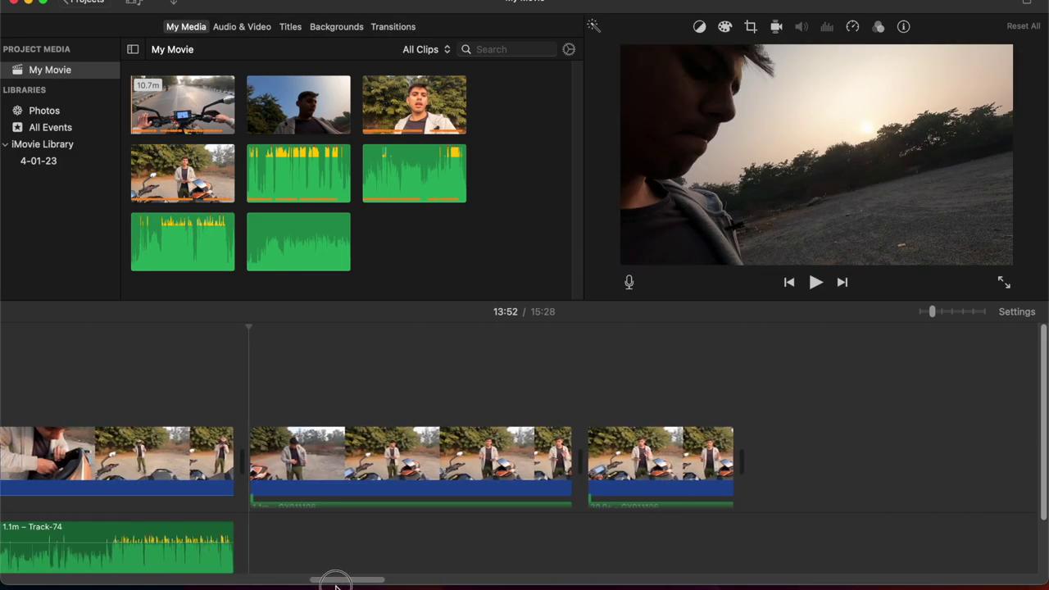
left_click_drag(309, 235, 251, 546)
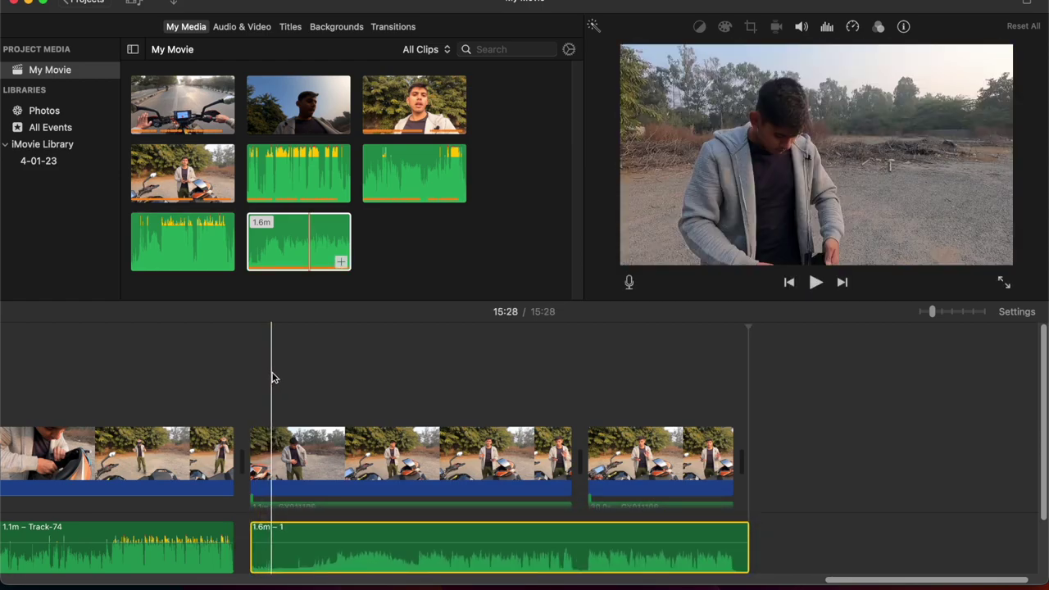
Play the second-to-last video clip with the cleaned audio from several points to check where the usable speech begins
left_click(273, 375)
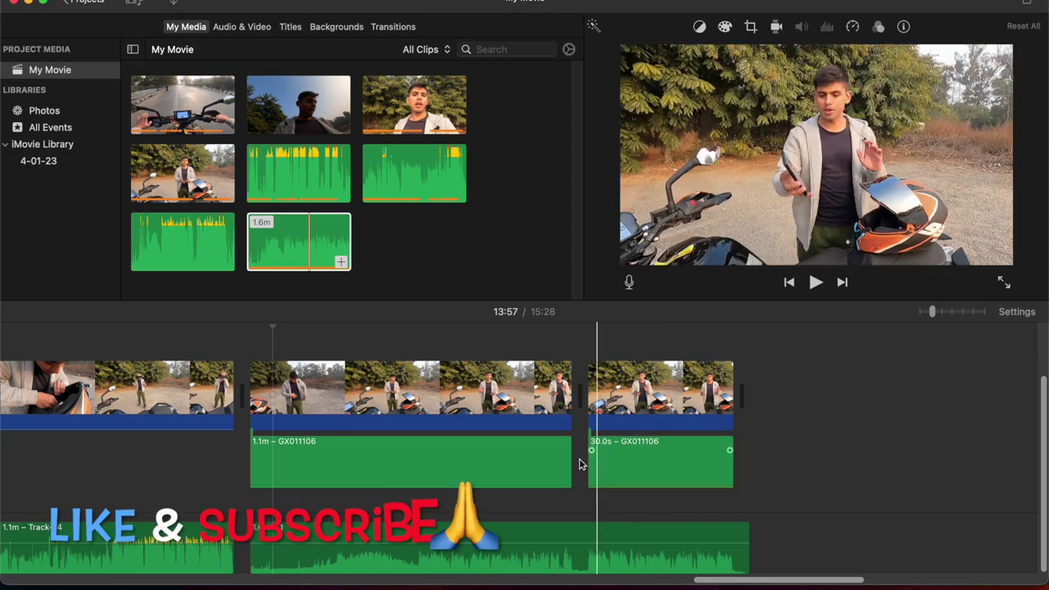
left_click(327, 344)
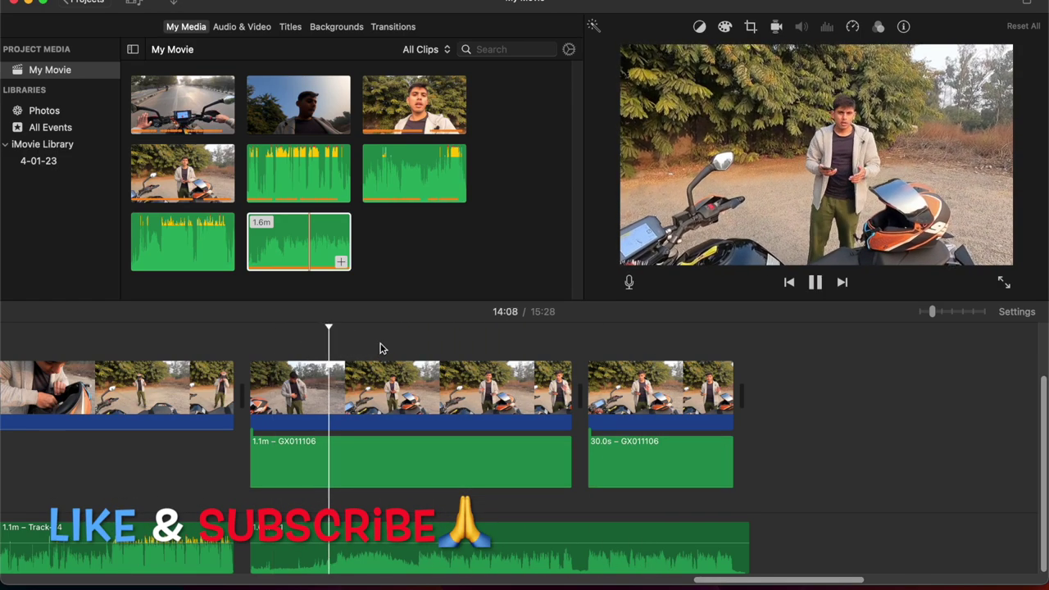
left_click(387, 336)
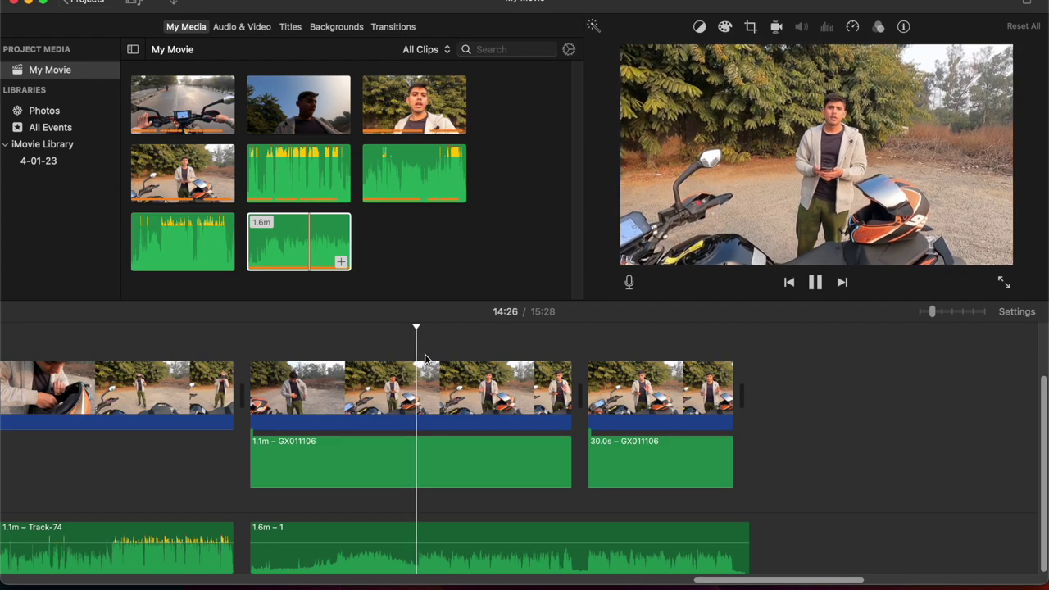
key("space")
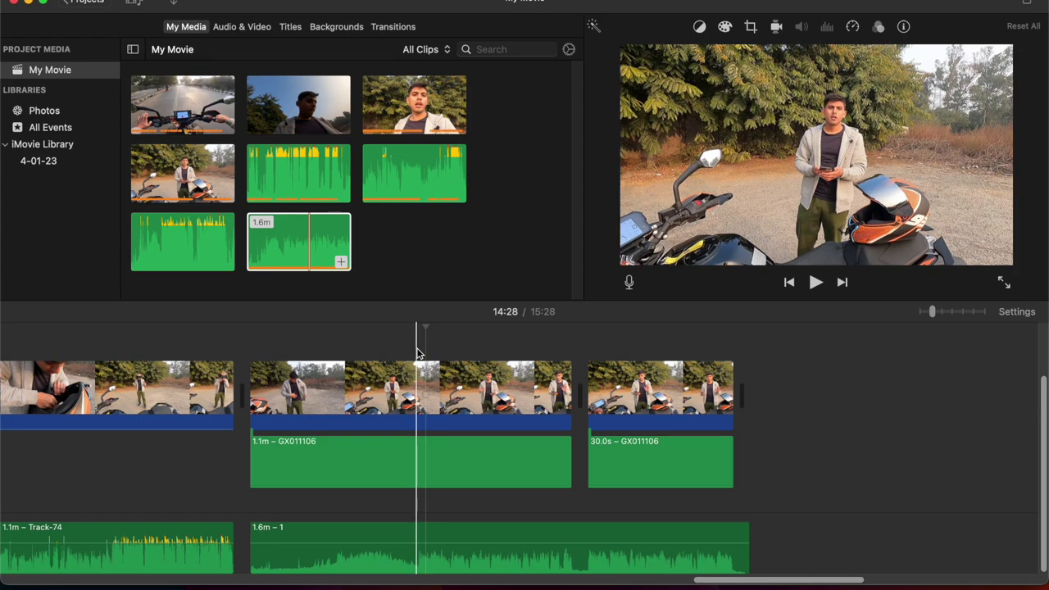
Split the second-to-last video clip and the cleaned audio 1 at 14:26
left_click(417, 353)
left_click(417, 375)
key("super+b")
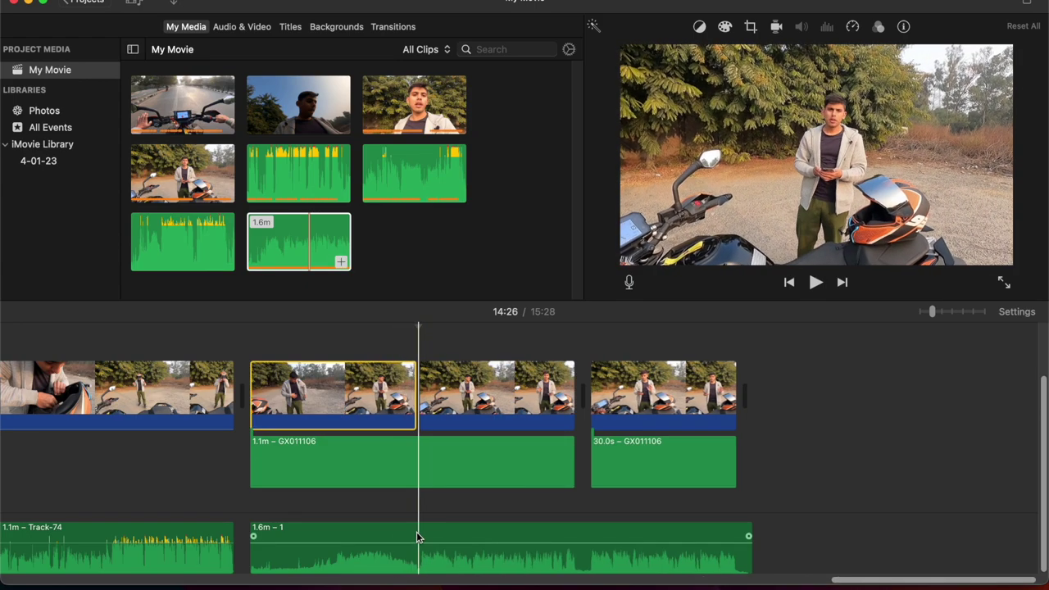
left_click(417, 537)
key("super+b")
Delete the video and cleaned audio segments before the split, and remove the remaining 30.0s GX011106 detached audio clip
left_click(347, 346)
left_click_drag(347, 346, 371, 533)
key("Delete")
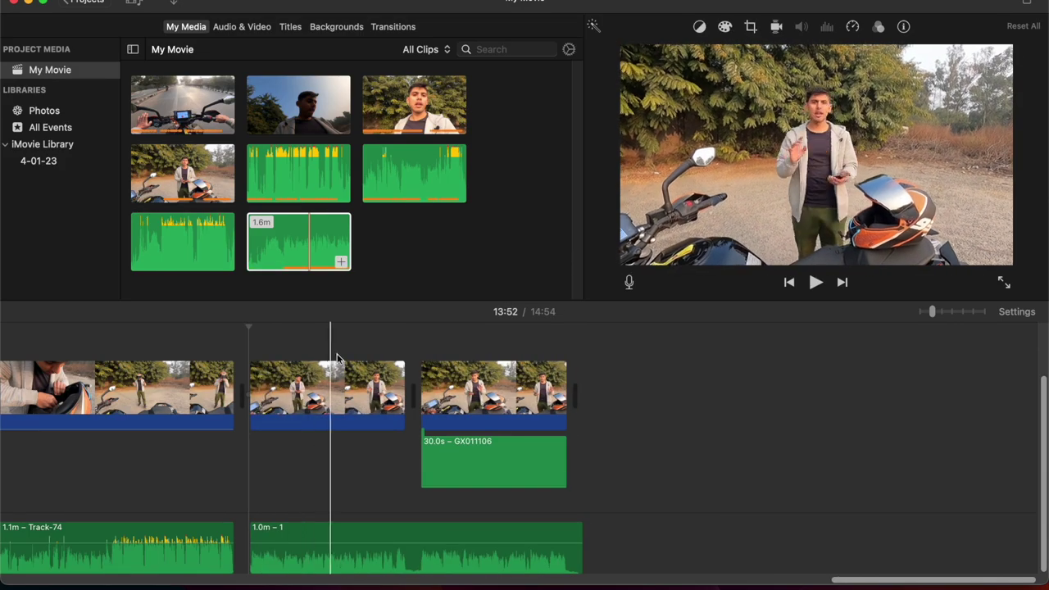
left_click(476, 456)
key("Delete")
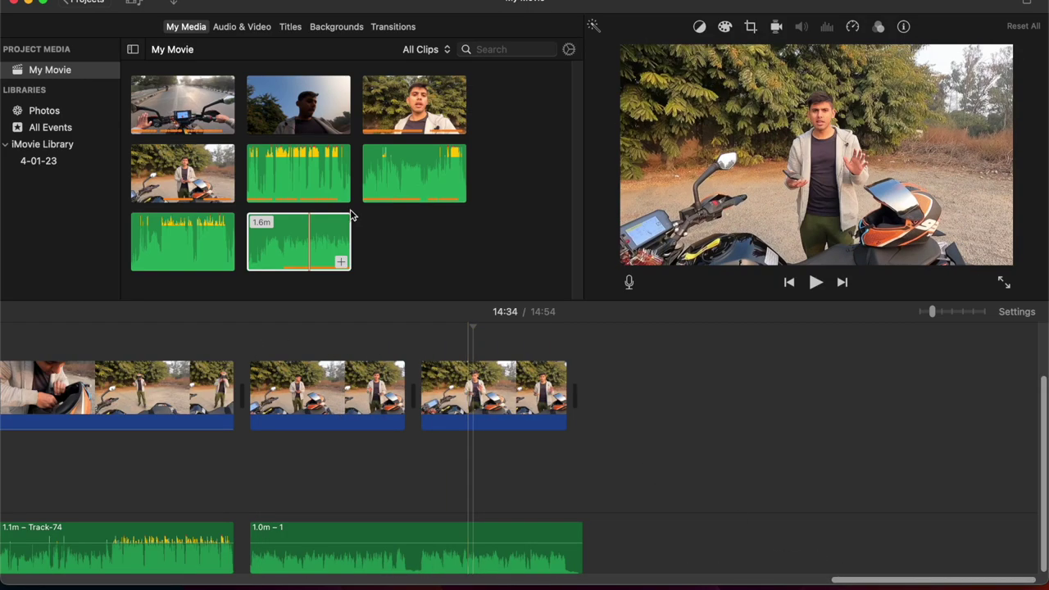
Open the My Movie 1 project and delete everything from its timeline
left_click(65, 5)
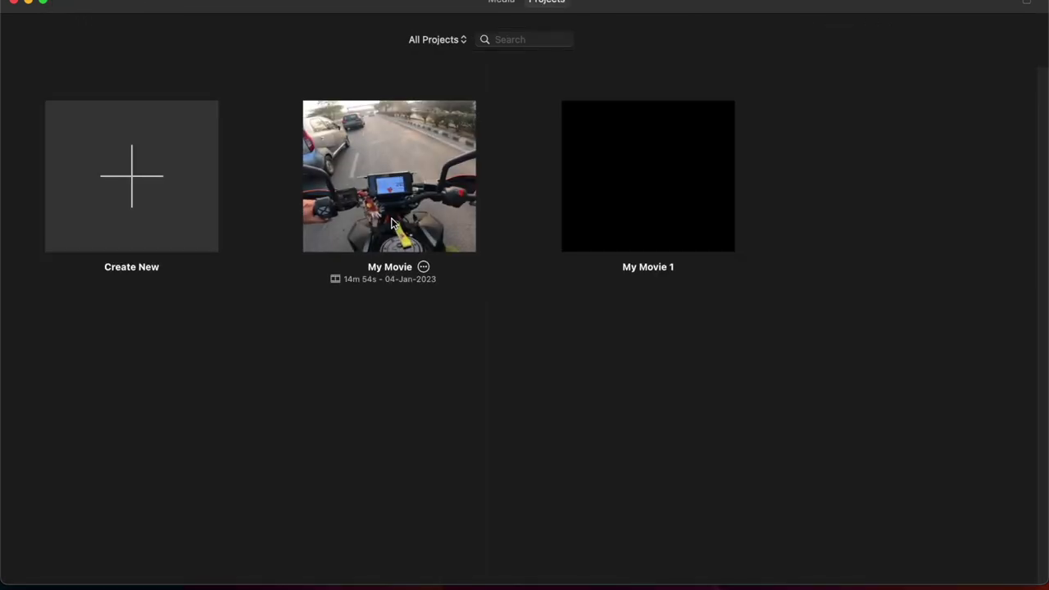
left_click(596, 203)
double_click(596, 204)
left_click_drag(157, 452, 637, 570)
key("Delete")
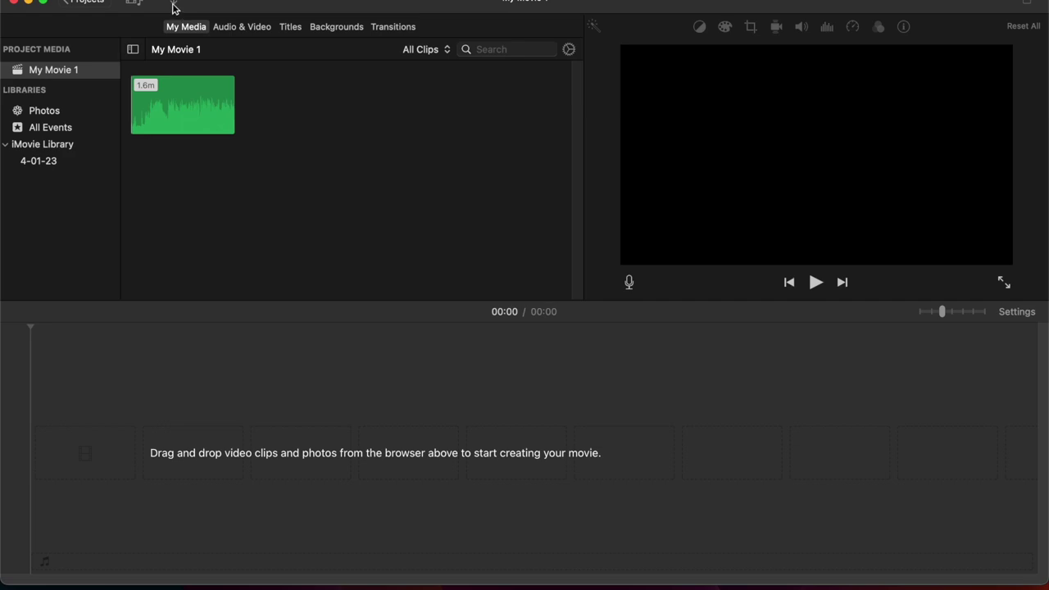
Import GX011103.MP4 from the Desktop's vlog folder into the project media and delete the 1.6m audio clip there
left_click(173, 3)
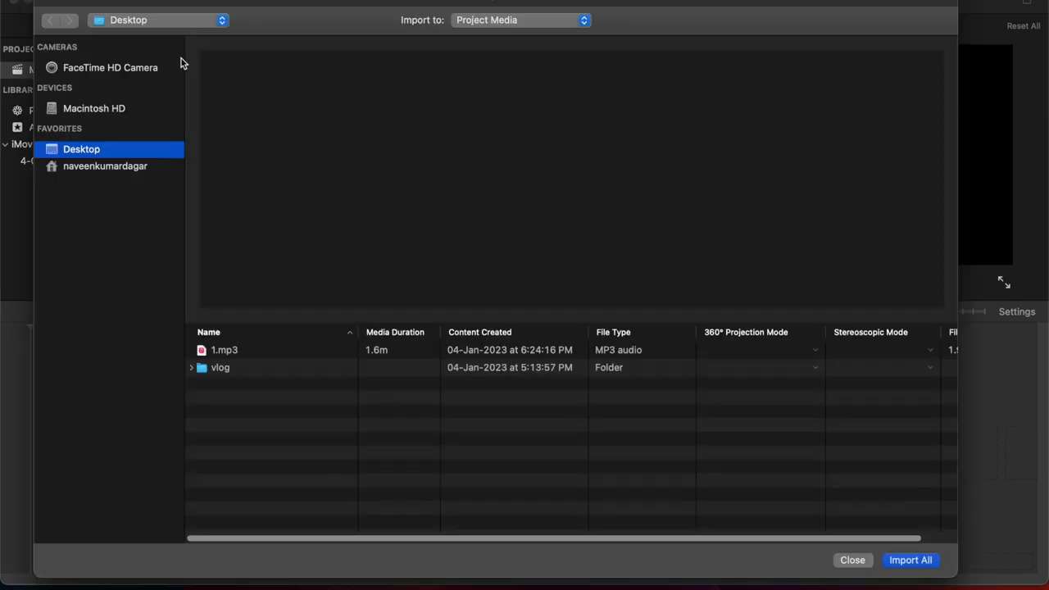
double_click(222, 368)
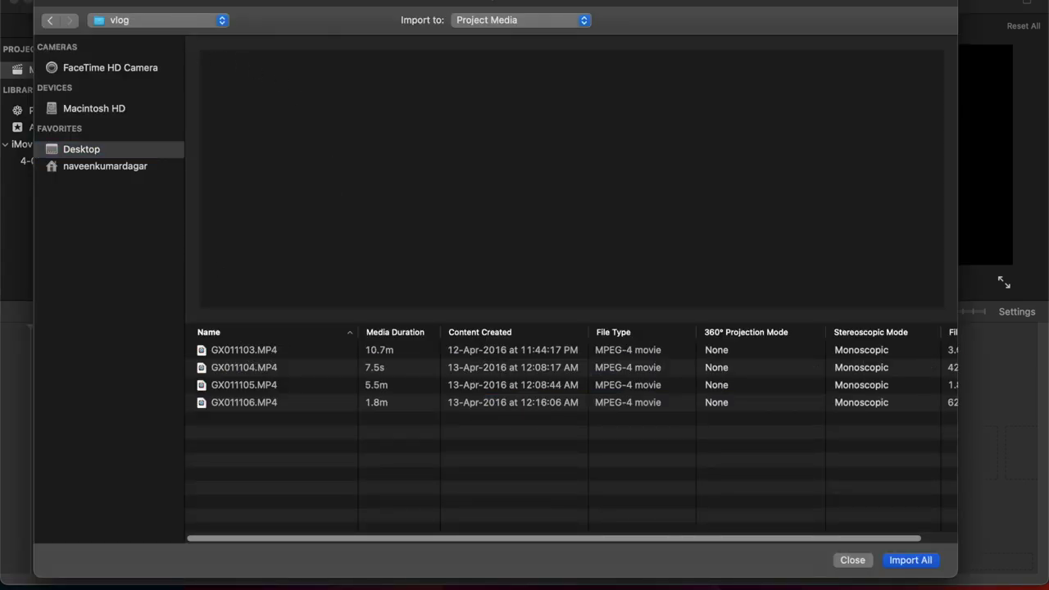
left_click(258, 349)
left_click(895, 560)
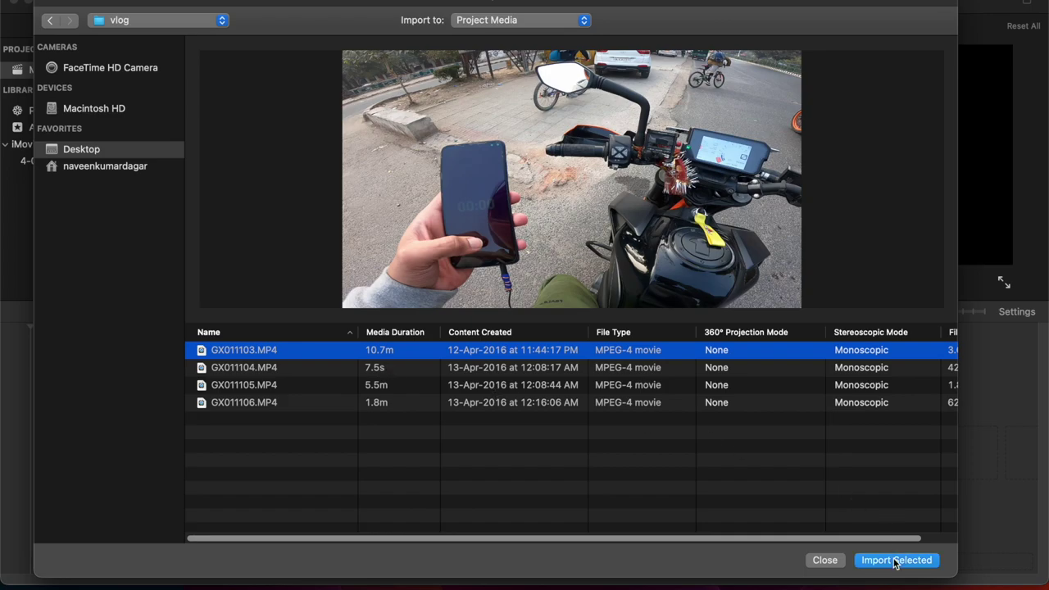
left_click(311, 110)
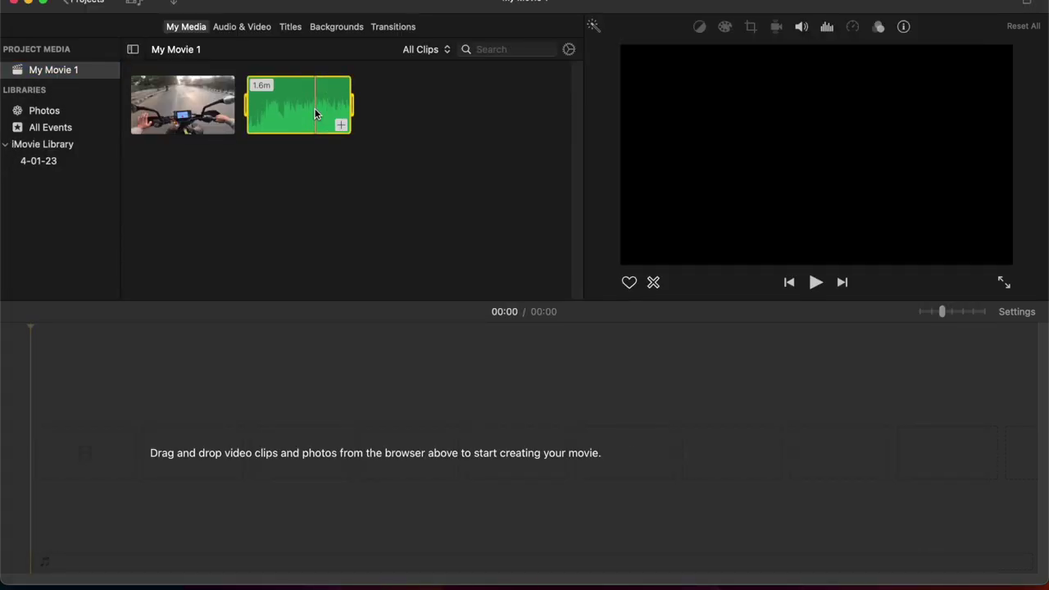
key("Delete")
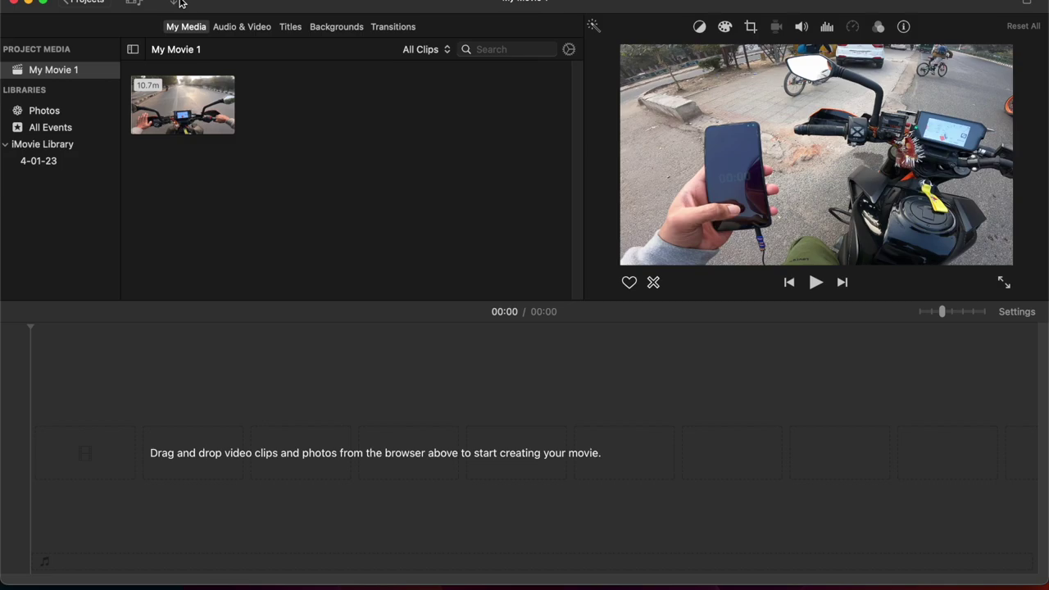
Import Track-72.m4a from the Downloads folder into the project media, sorting the files by creation date to find it
left_click(172, 7)
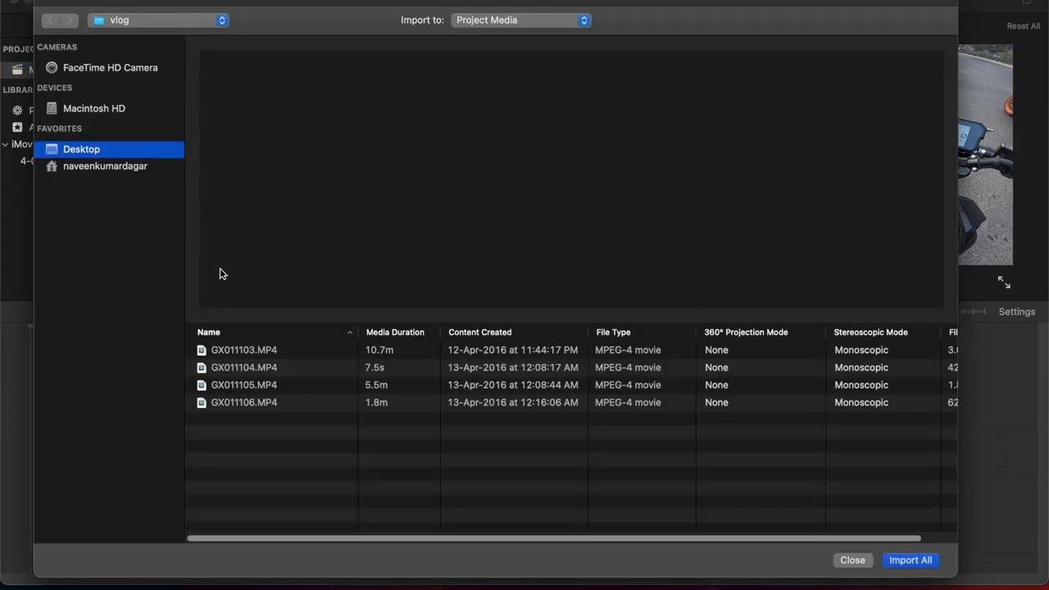
left_click(115, 167)
double_click(253, 403)
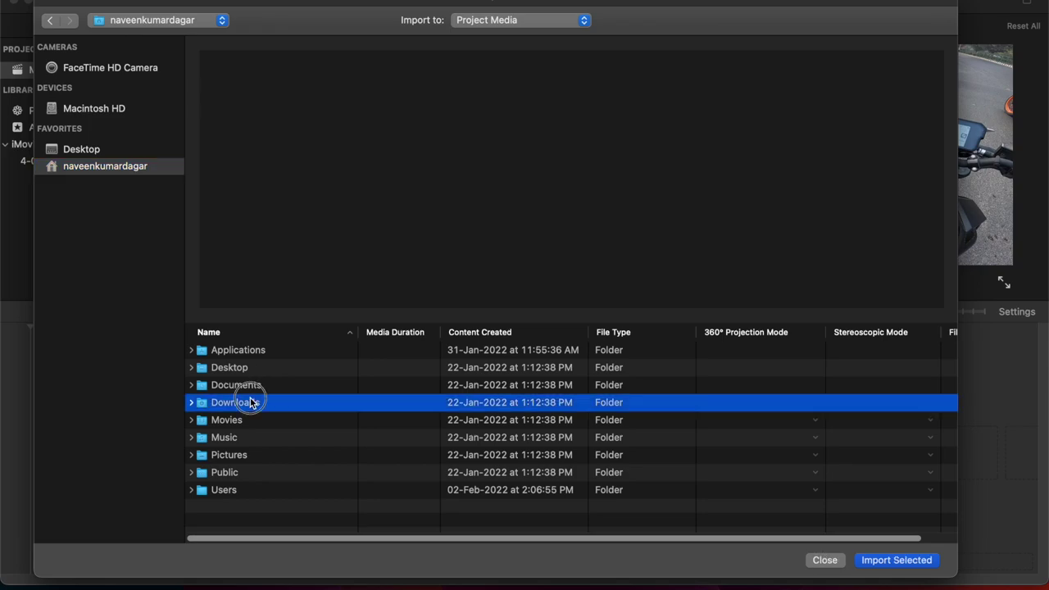
left_click(465, 334)
scroll(463, 363, "down", 5)
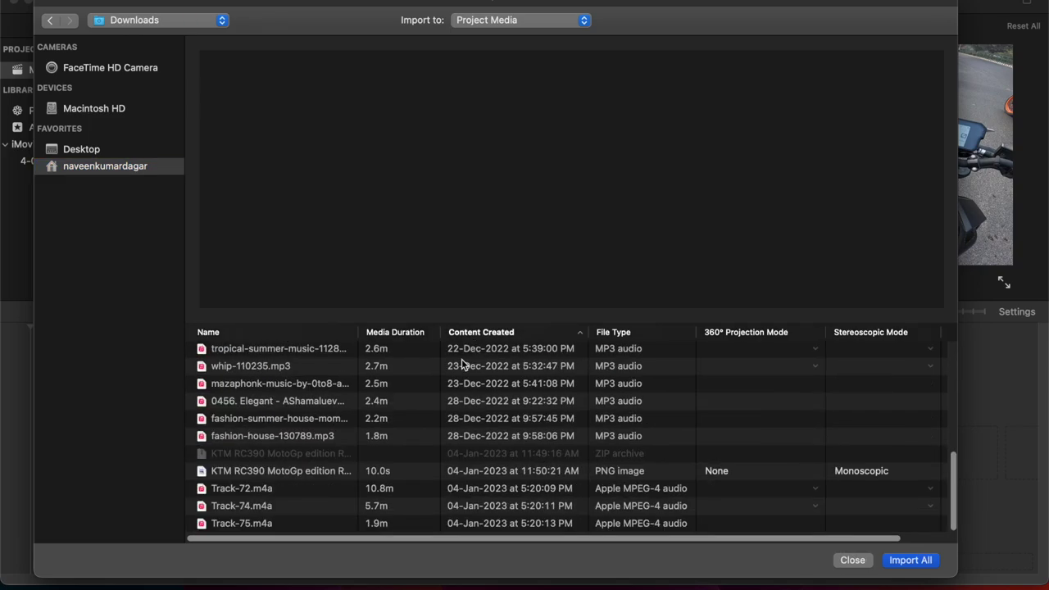
left_click(264, 490)
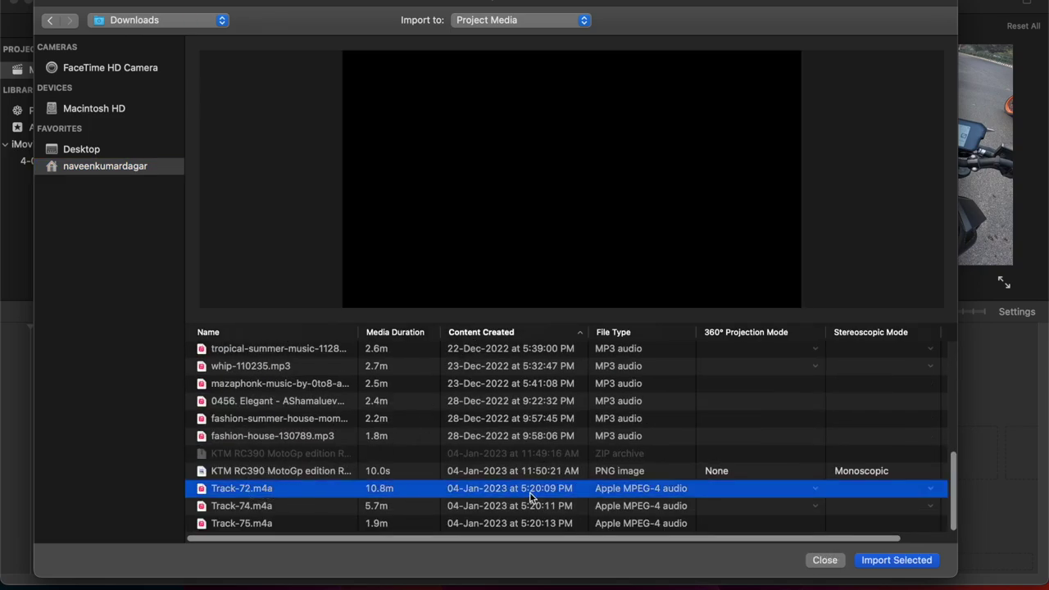
left_click(896, 561)
Add the GX011103 video to the timeline and place Track-72 on the background music track from the start
left_click_drag(205, 117, 66, 442)
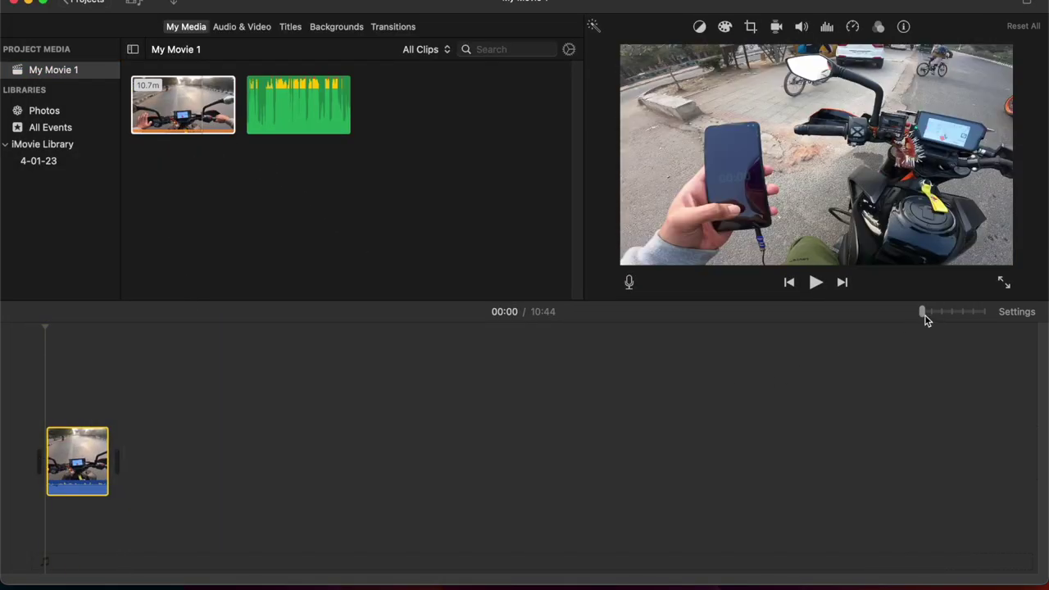
left_click(932, 314)
left_click_drag(275, 113, 70, 533)
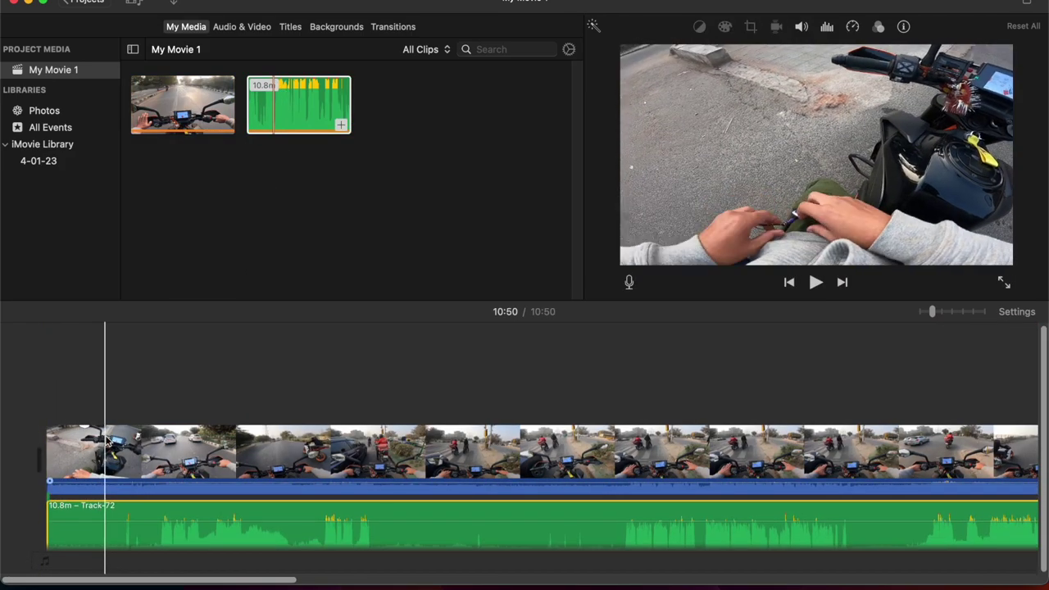
left_click_drag(108, 517, 106, 562)
Play the opening of the movie to about 00:25 to check how Track-72 lines up with the video's own audio
left_click(117, 358)
key("space")
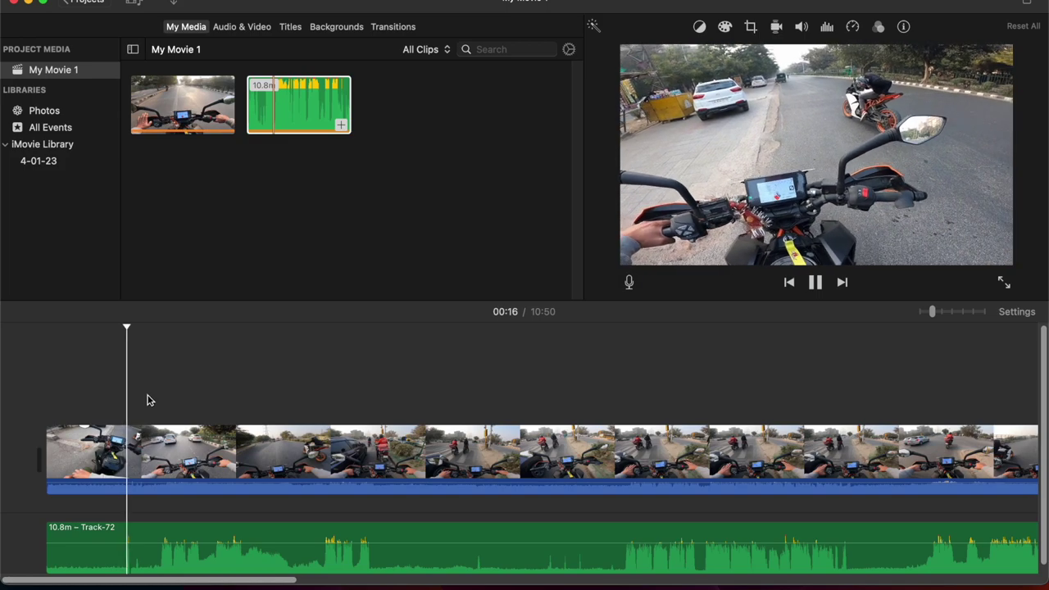
left_click(148, 397)
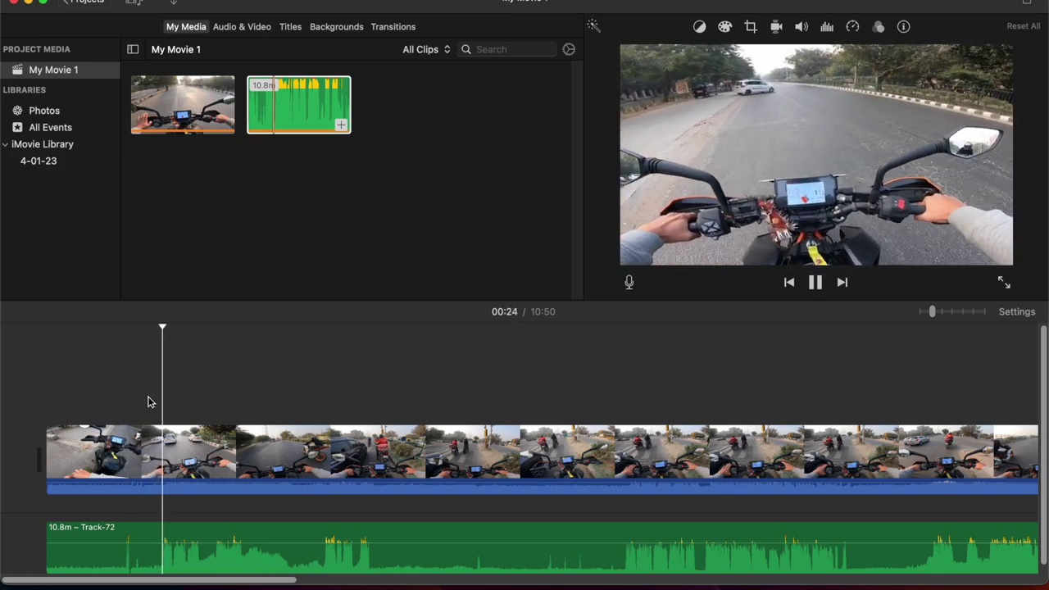
key("space")
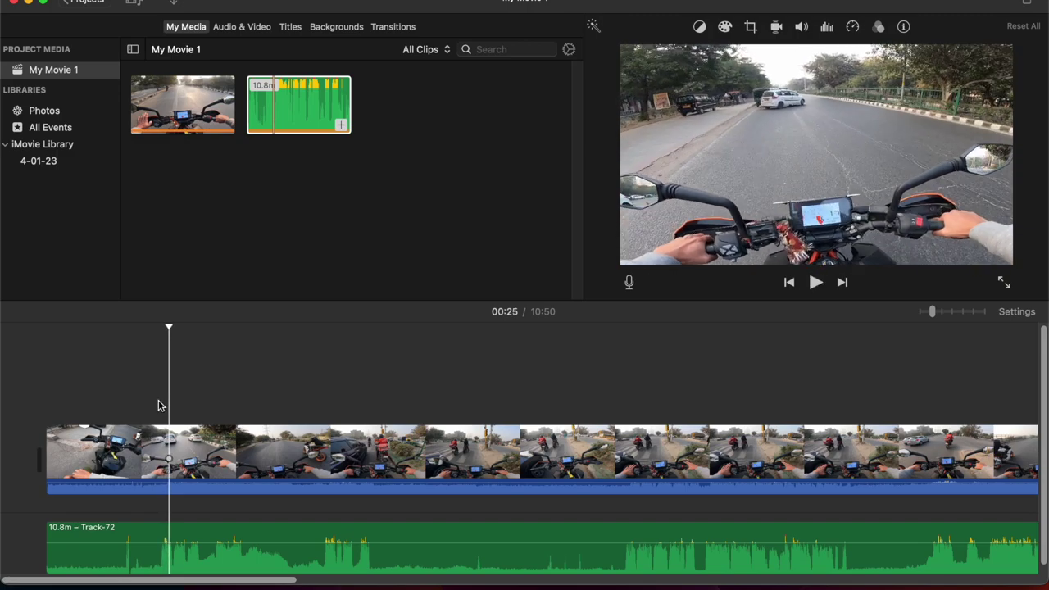
Enlarge the timeline clip size and shift Track-72 slightly later to sync with the video's own audio around 00:24
left_click(1018, 312)
left_click_drag(860, 484, 924, 482)
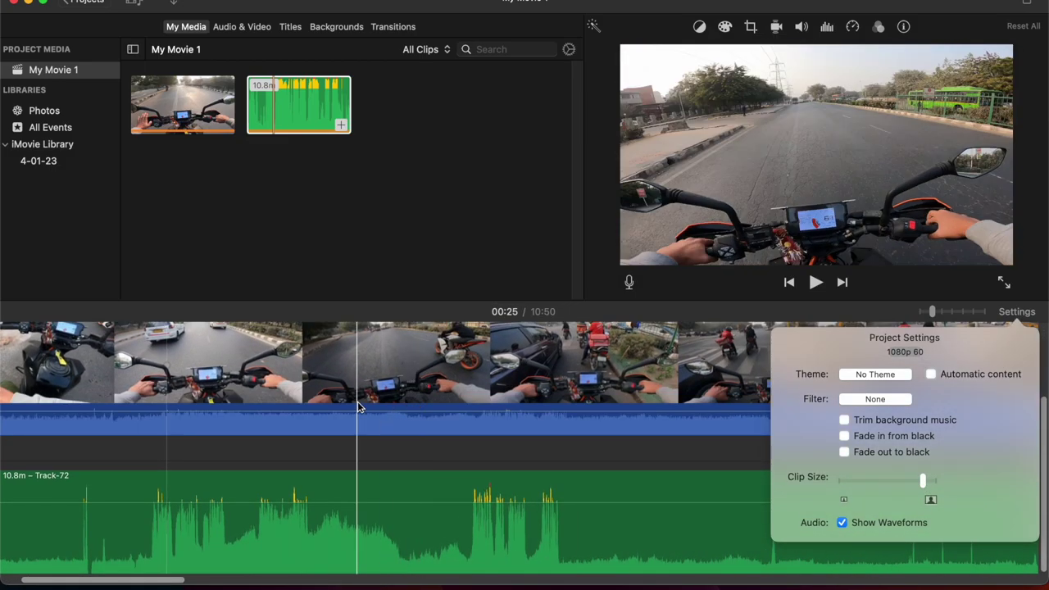
left_click(161, 393)
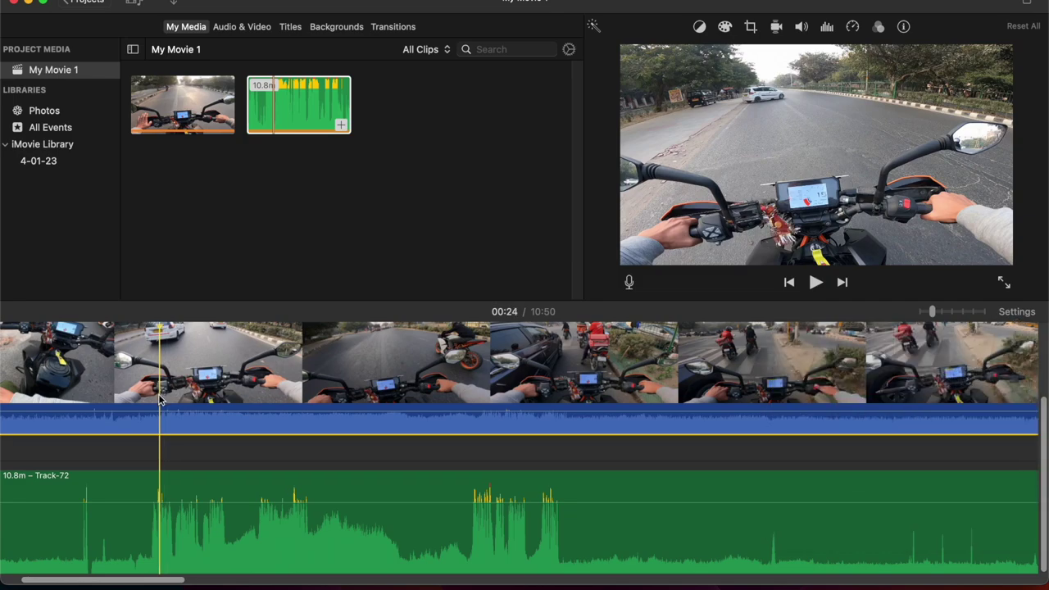
left_click(190, 490)
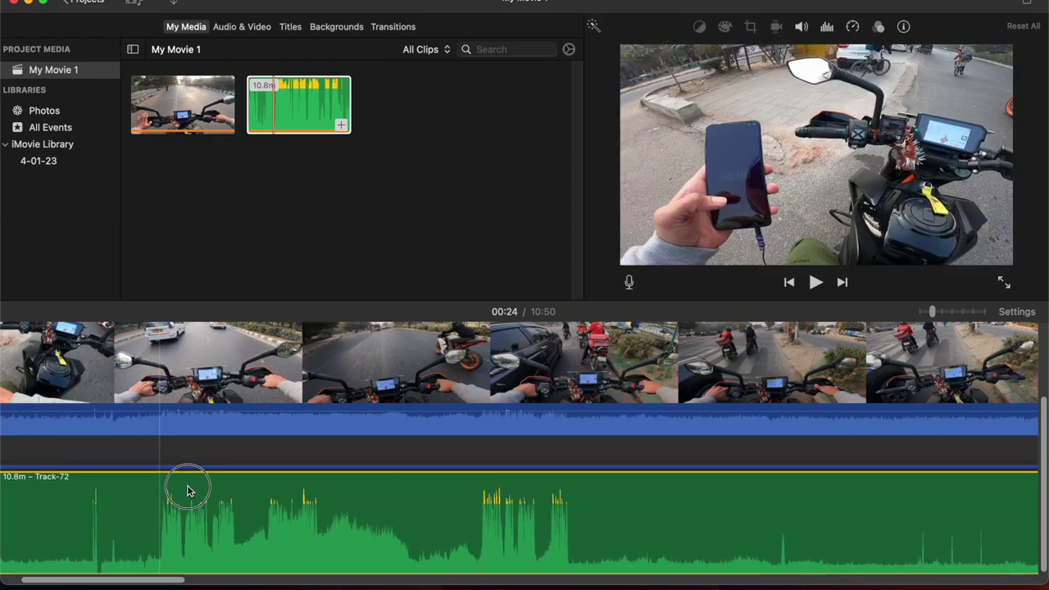
left_click(187, 490)
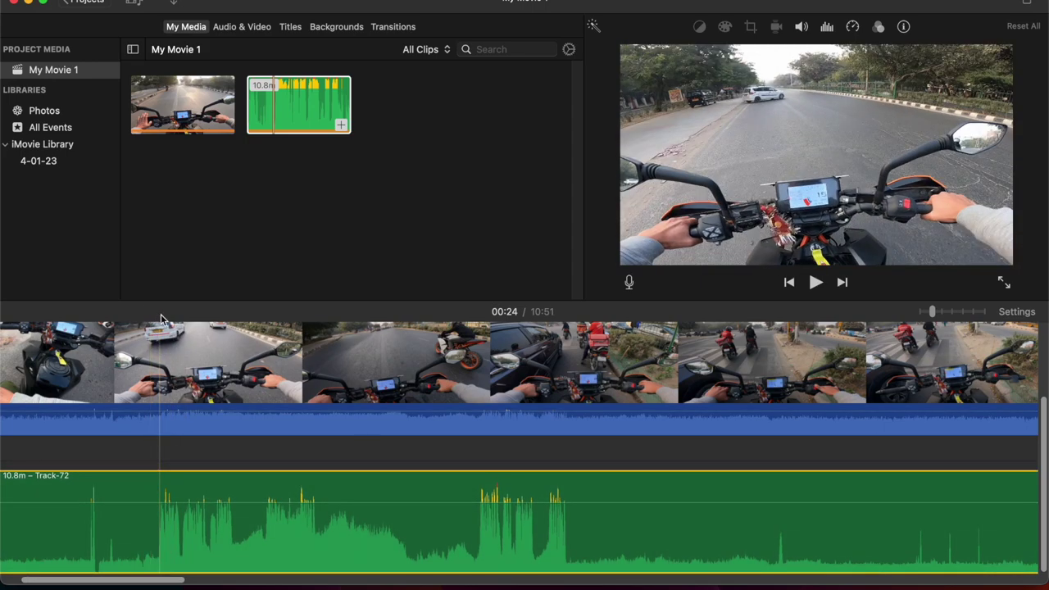
Play from 00:24 and mute the video clip's own audio so only Track-72 is heard
key("space")
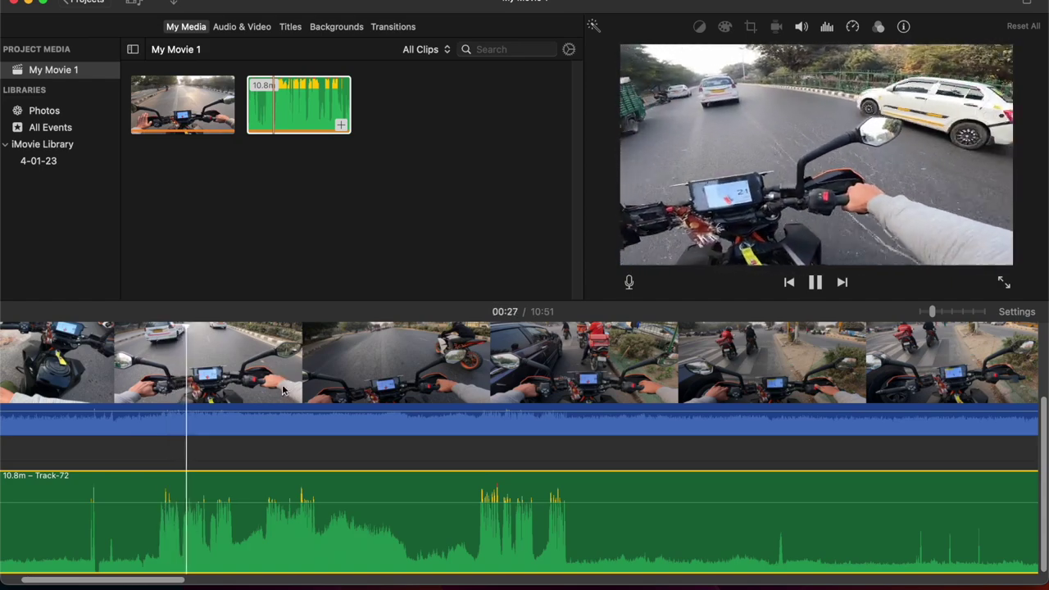
left_click_drag(284, 411, 283, 438)
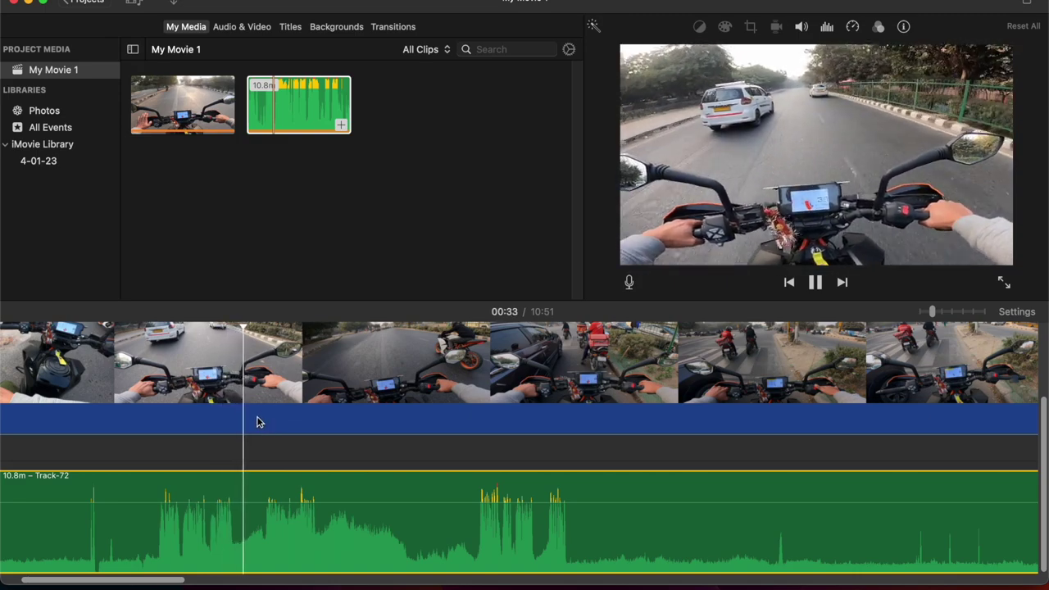
key("space")
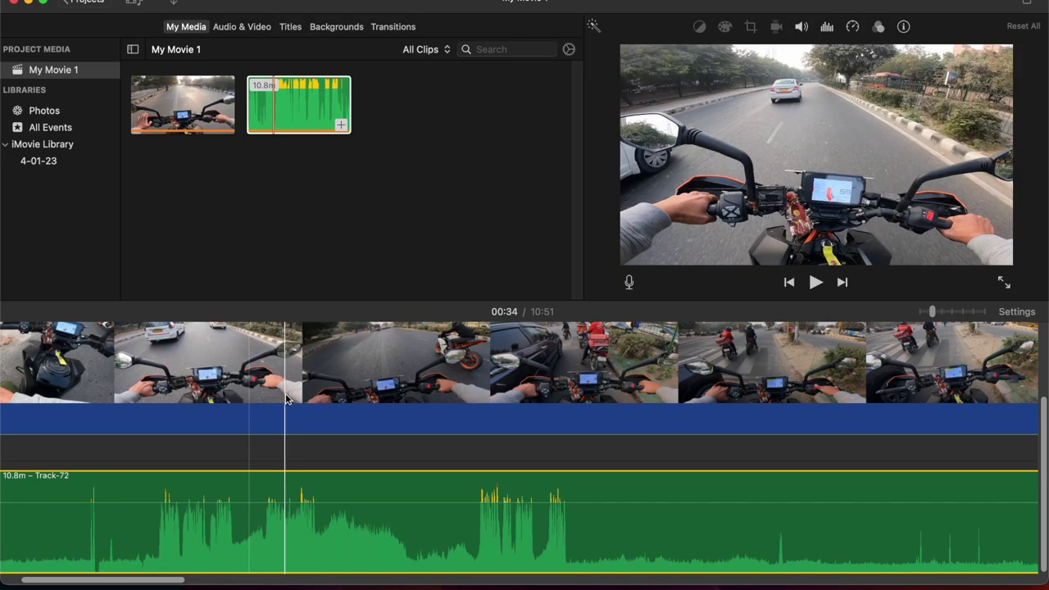